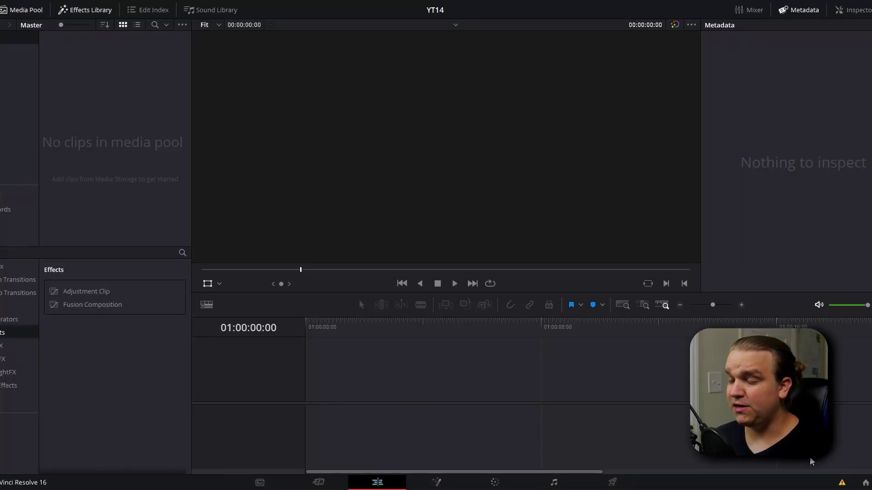
Import clip P1420422 from the intro folder into the Media Pool, accepting the frame-rate prompt
key("alt+Tab")
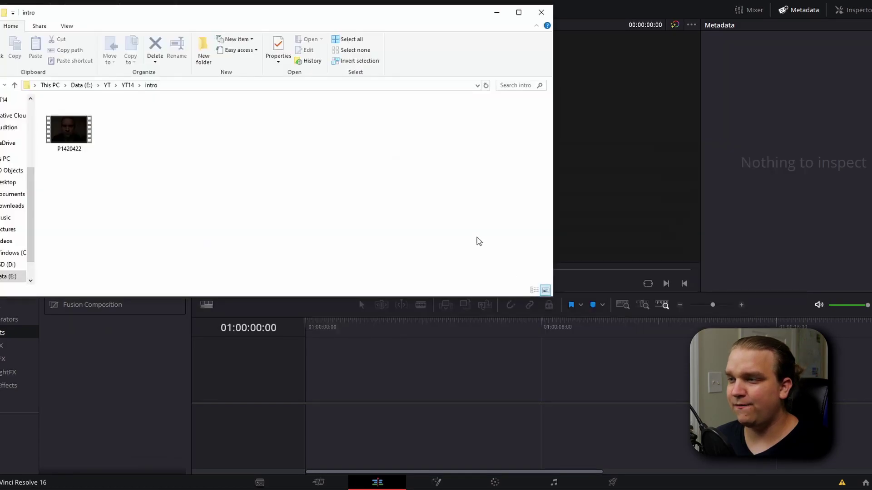
left_click_drag(144, 19, 456, 32)
left_click_drag(382, 138, 179, 157)
key("Return")
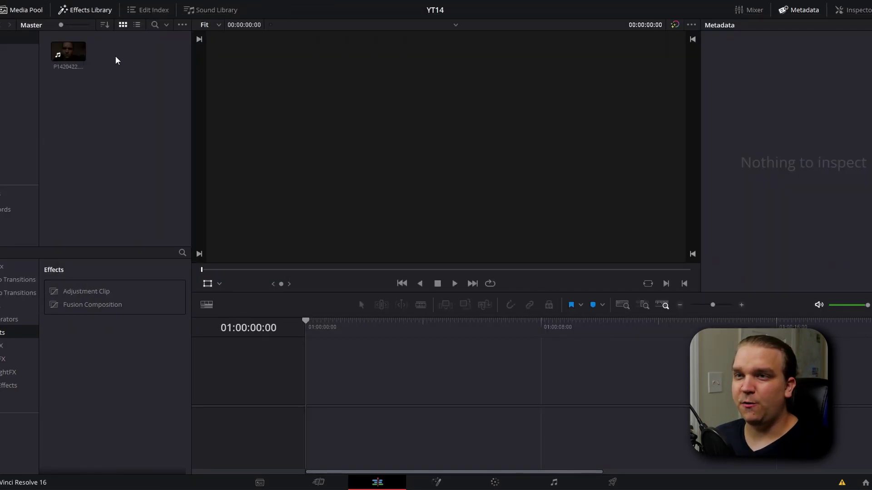
Start a new timeline named Hologram Source with custom 480 x 270 format settings
right_click(113, 55)
mouse_move(148, 65)
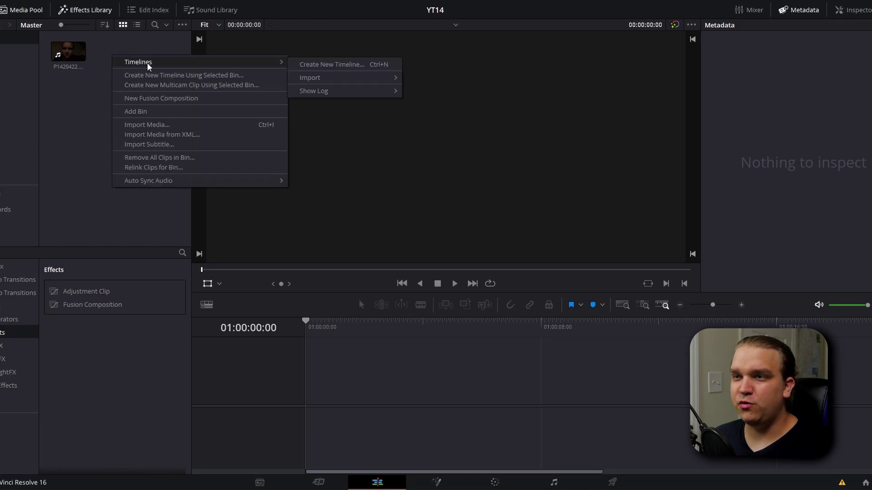
left_click(327, 66)
type("Hologram Source")
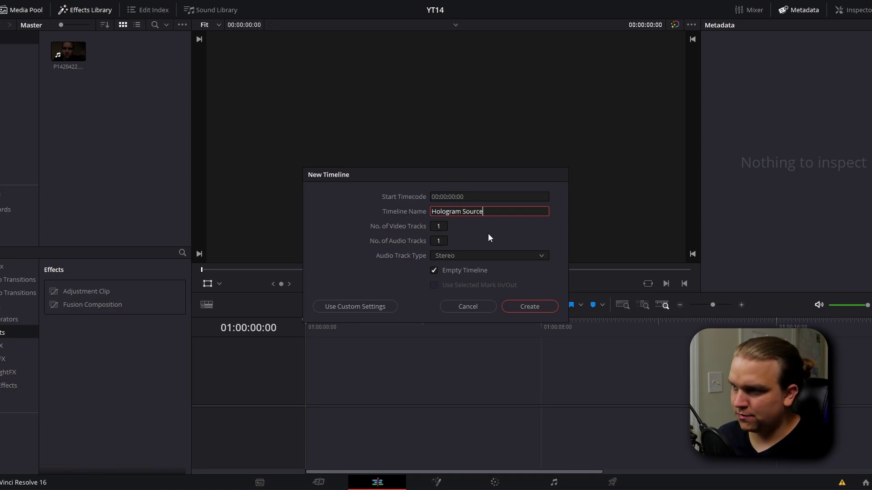
left_click(325, 312)
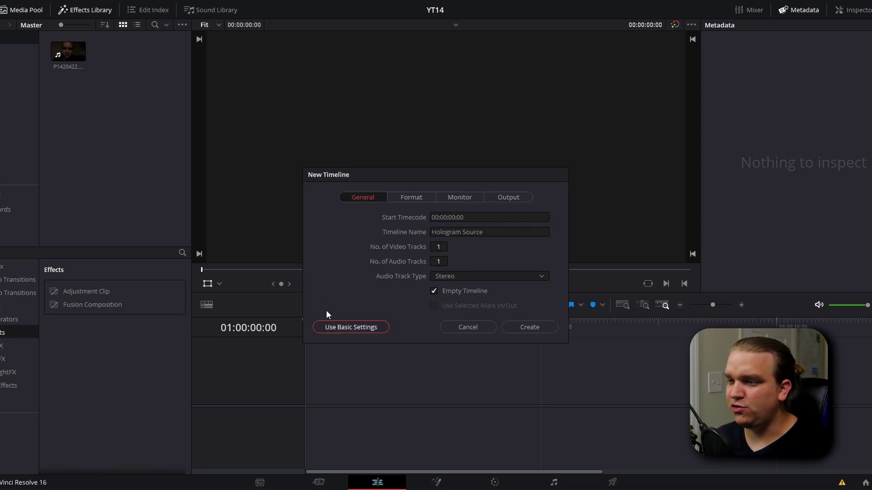
left_click(412, 200)
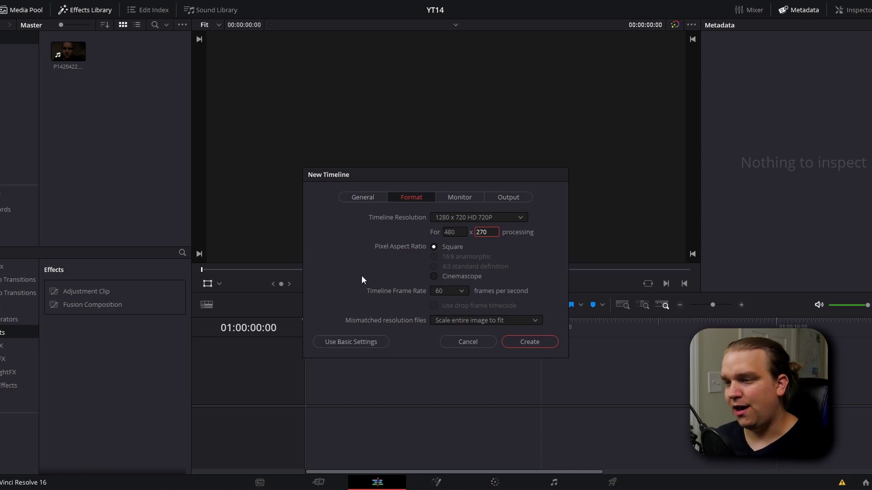
left_click(448, 291)
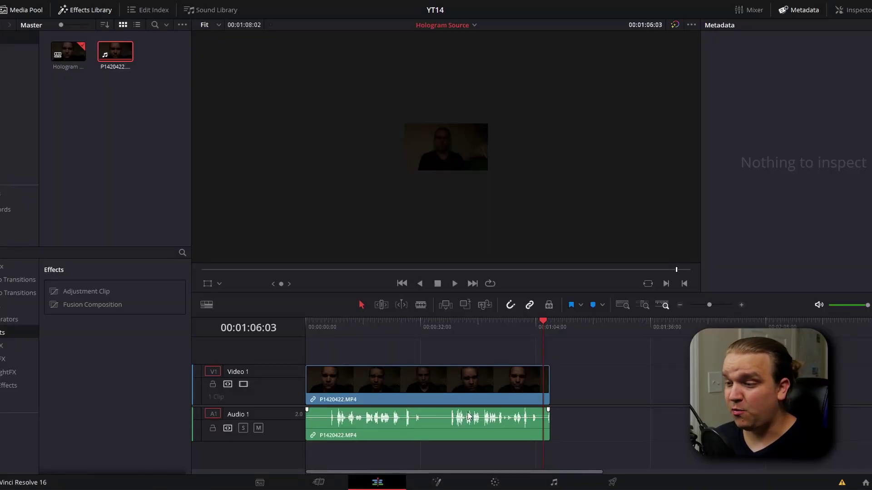
Trim the clip's start to 00:00:39:29 and jump to the end of the clip
left_click(448, 335)
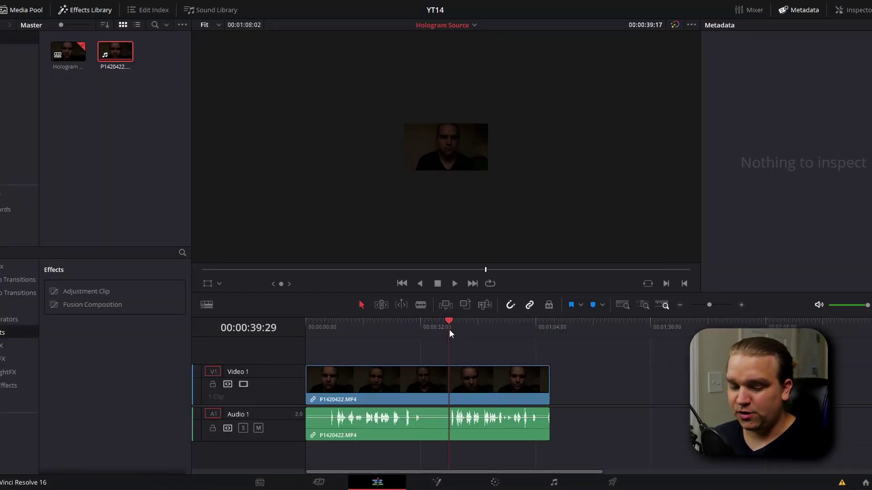
key("shift+[")
left_click_drag(510, 331, 540, 332)
key("Down")
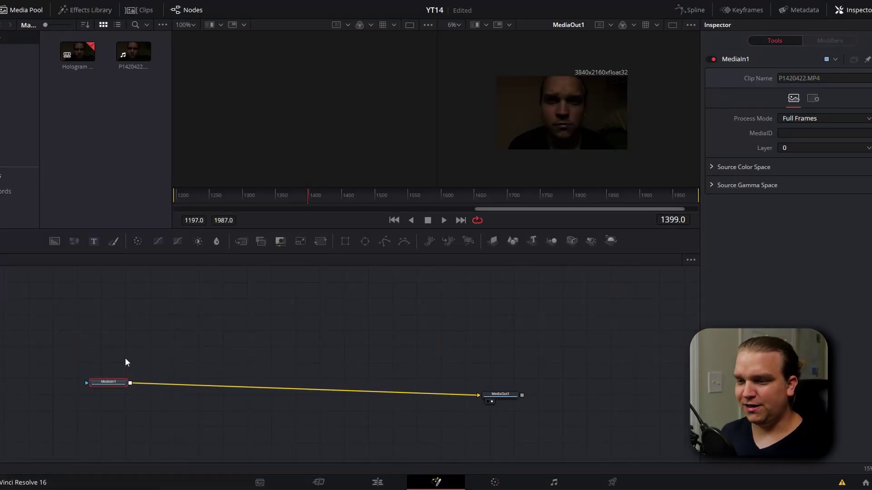
Add Color Corrector and Glow nodes after the clip and set Saturation to 0
key("shift+space")
type("colorc")
key("Return")
key("shift+space")
type("glow")
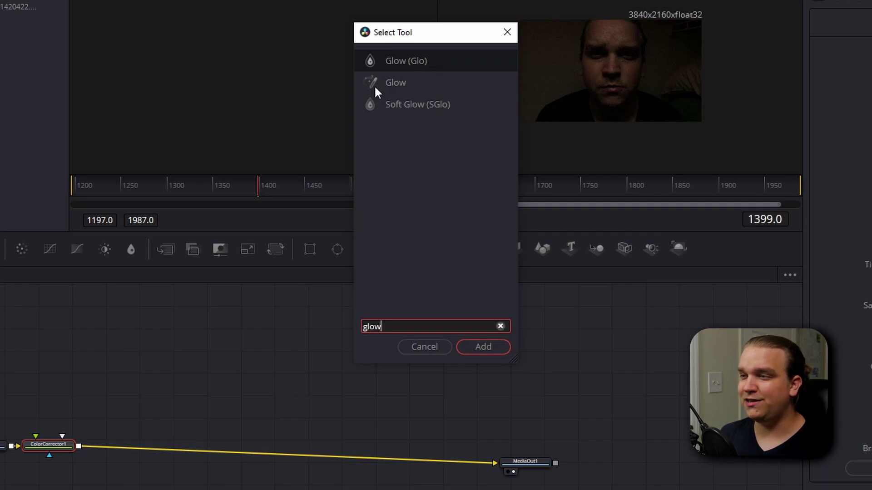
key("Down")
key("Return")
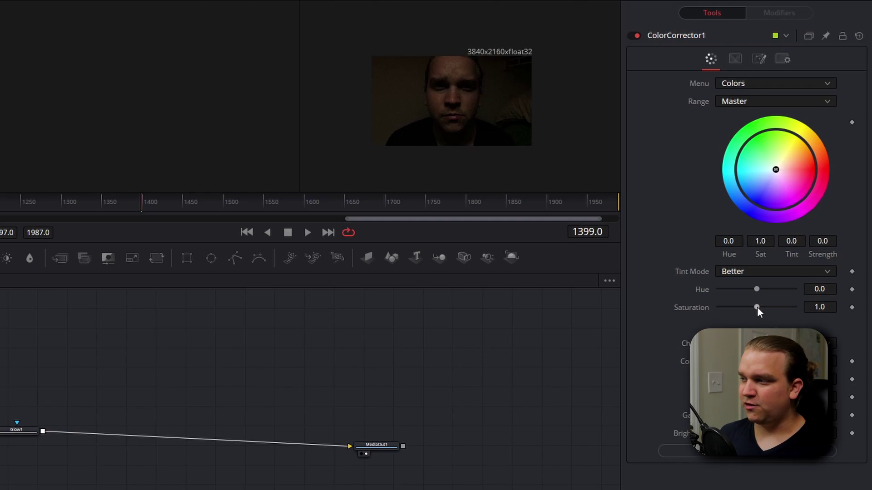
left_click_drag(756, 307, 717, 311)
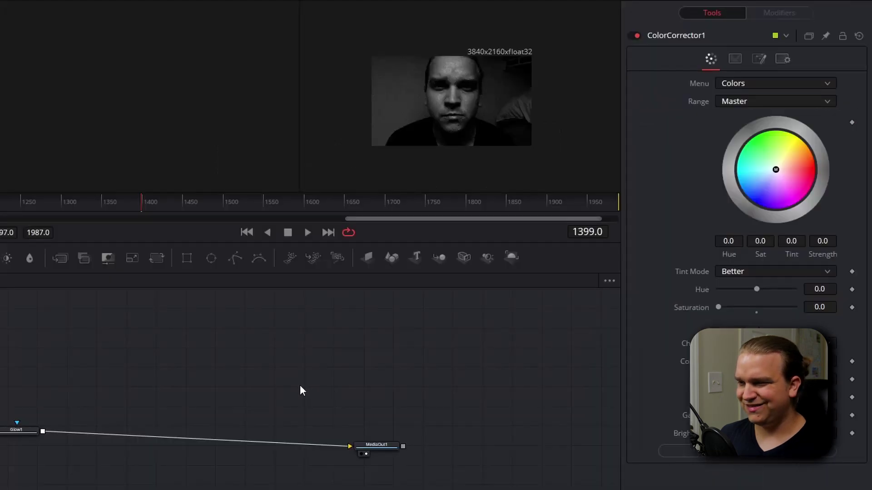
Lower Glow1's Shine Threshold to 0.157 and Spread to 0.346
left_click(17, 431)
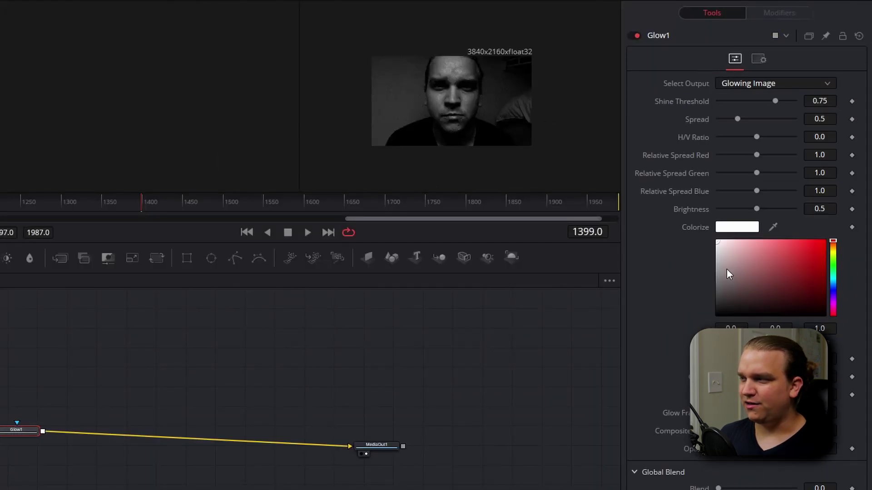
left_click_drag(776, 100, 729, 102)
left_click_drag(737, 119, 731, 118)
Give the glow a saturated light-green tint and preview later frames
left_click_drag(836, 256, 835, 268)
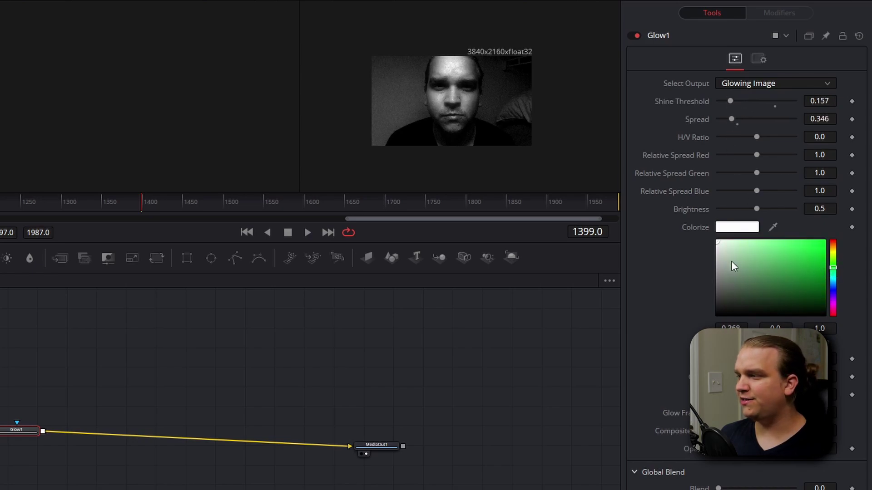
left_click(749, 241)
left_click_drag(753, 236, 769, 232)
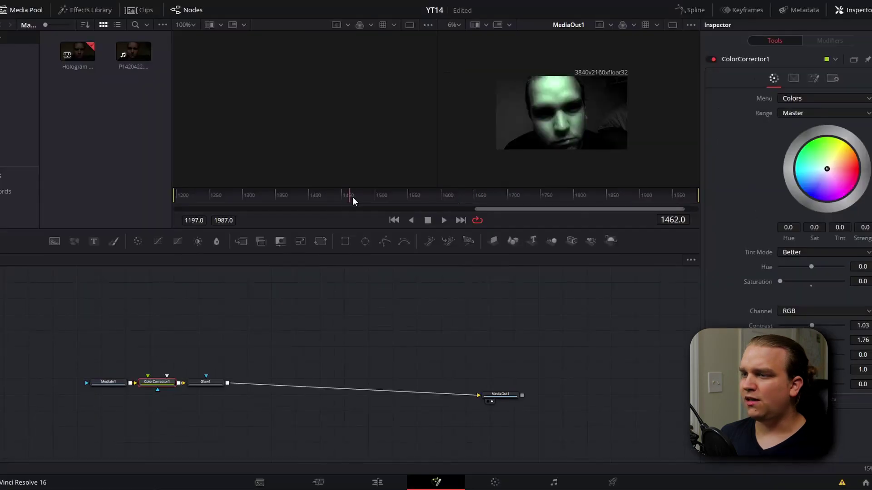
left_click_drag(352, 197, 467, 200)
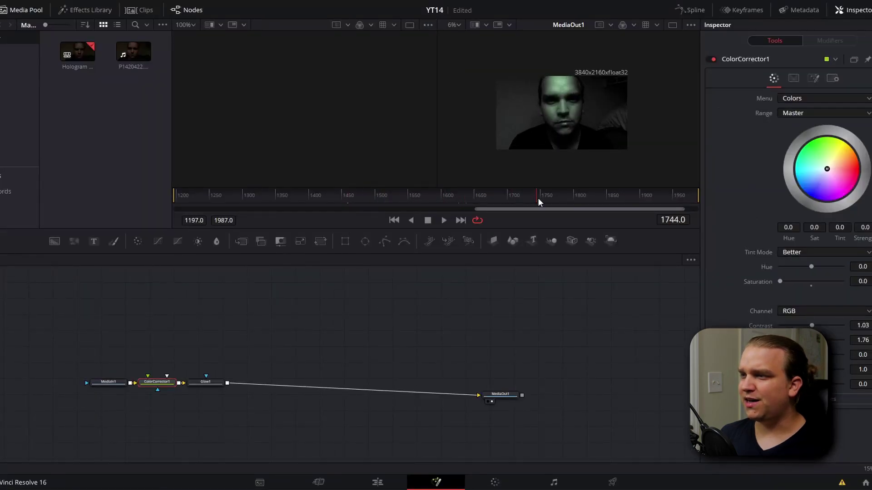
left_click_drag(606, 192, 550, 192)
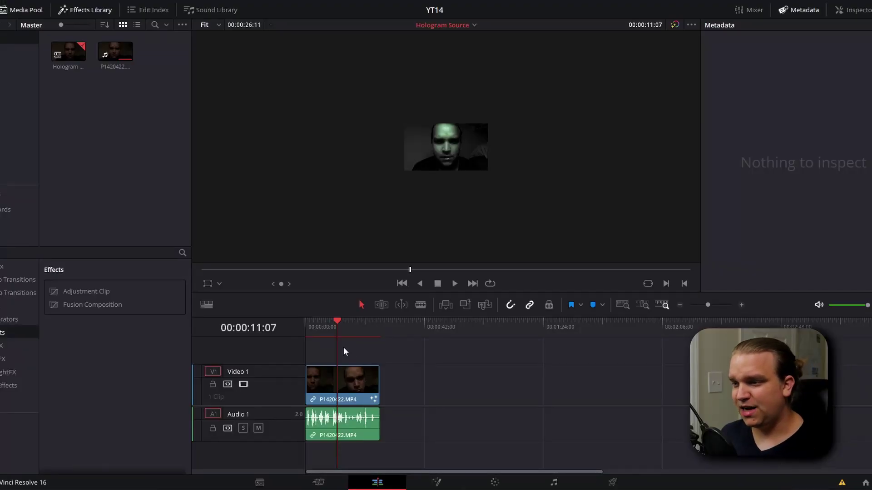
On the Deliver page, set a custom render resolution of 320 x 180 and choose the save location
left_click(612, 482)
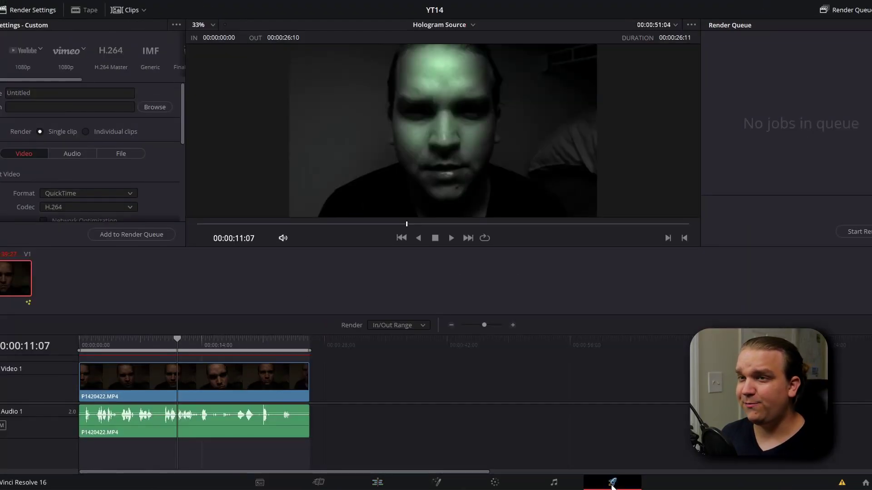
scroll(170, 166, "down", 3)
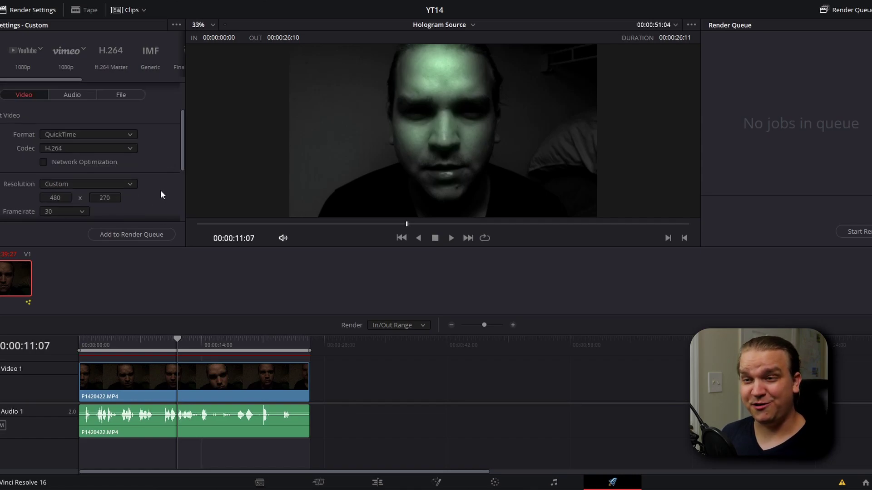
left_click(62, 198)
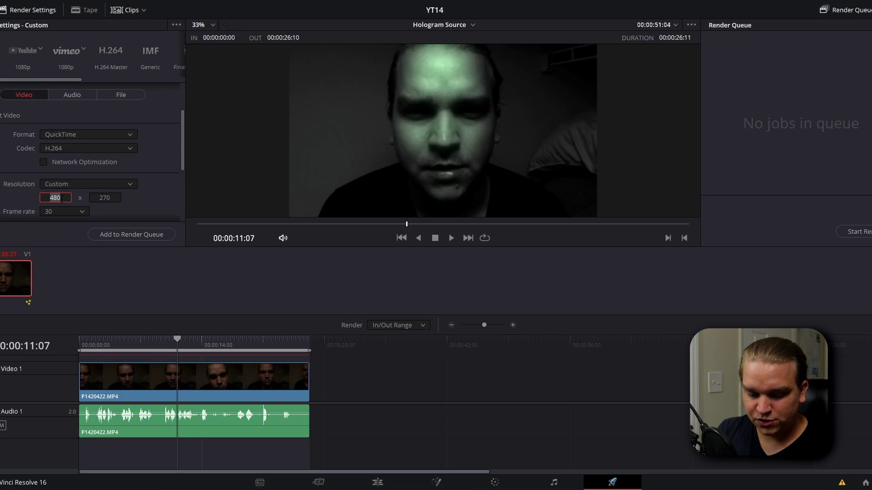
type("320")
left_click(106, 197)
type("180")
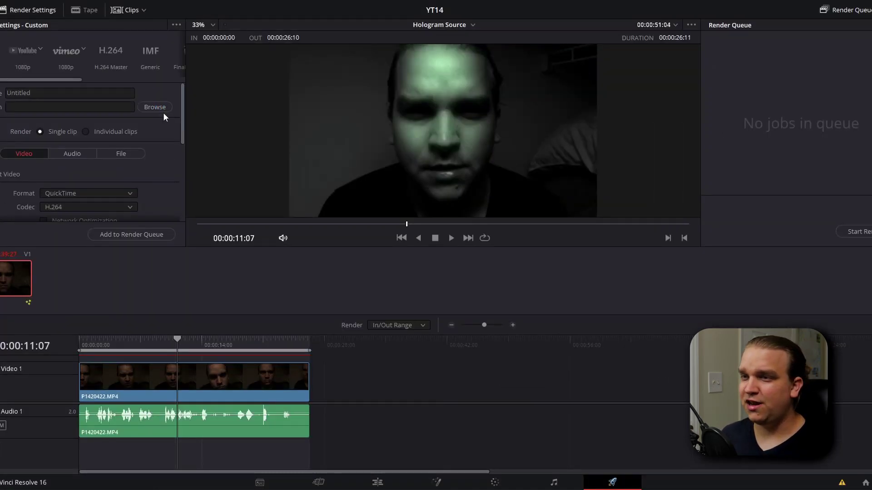
left_click(158, 108)
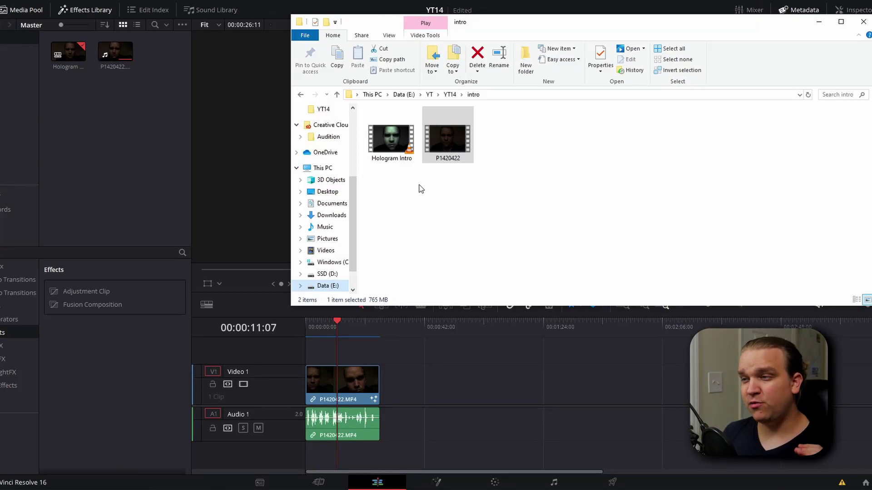
Import Hologram Intro into the Media Pool and create a 1920 x 1080 timeline named Hologram Effect
left_click_drag(391, 138, 116, 125)
left_click(119, 170)
right_click(111, 128)
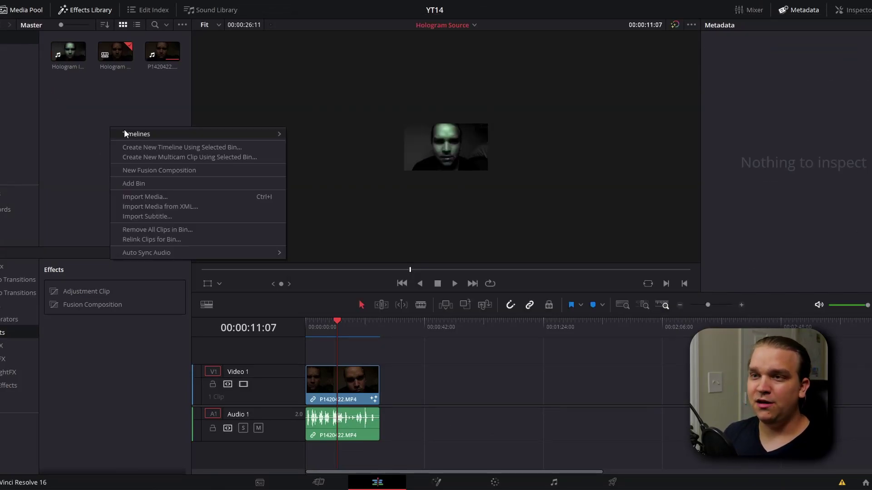
mouse_move(172, 132)
left_click(334, 137)
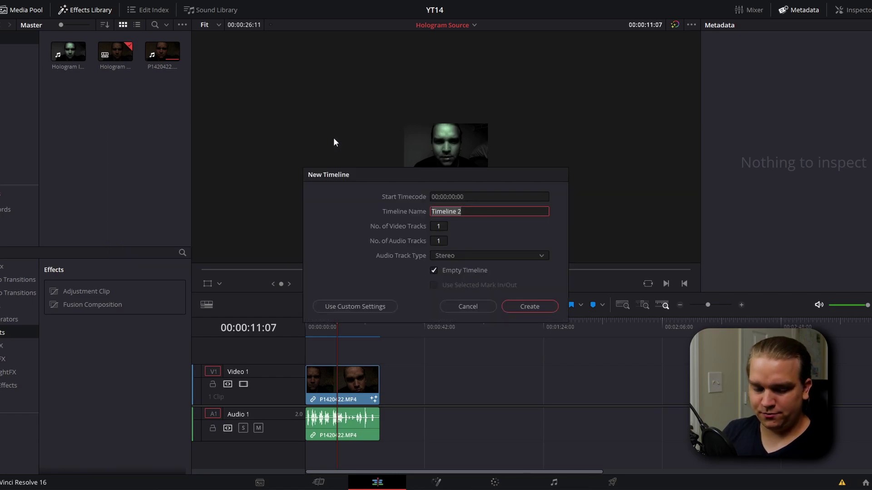
type("Hologram Effect")
left_click(356, 304)
left_click(411, 197)
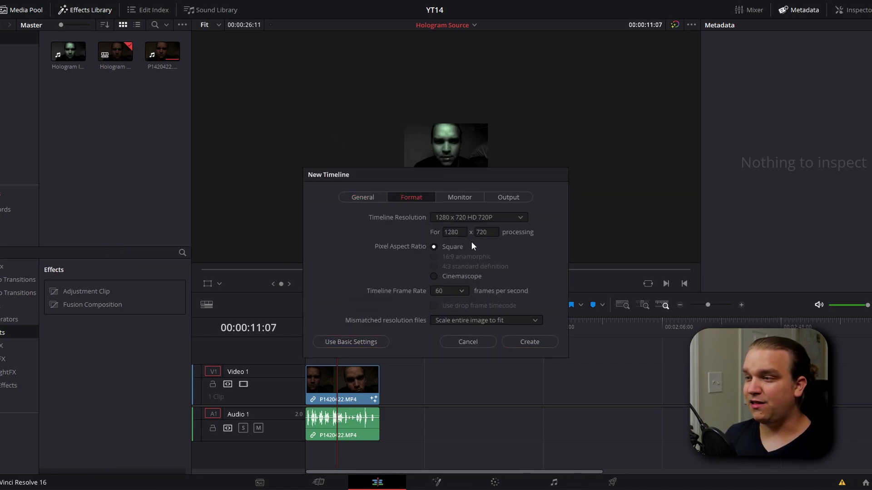
left_click(477, 217)
left_click(477, 306)
left_click(449, 291)
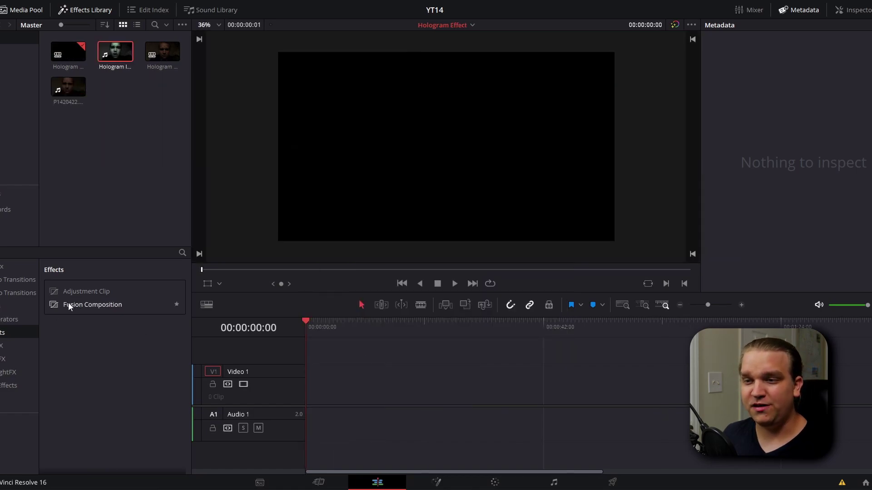
Place a Fusion Composition on Video 1 and change its duration to 5400
left_click_drag(68, 303, 321, 383)
right_click(320, 383)
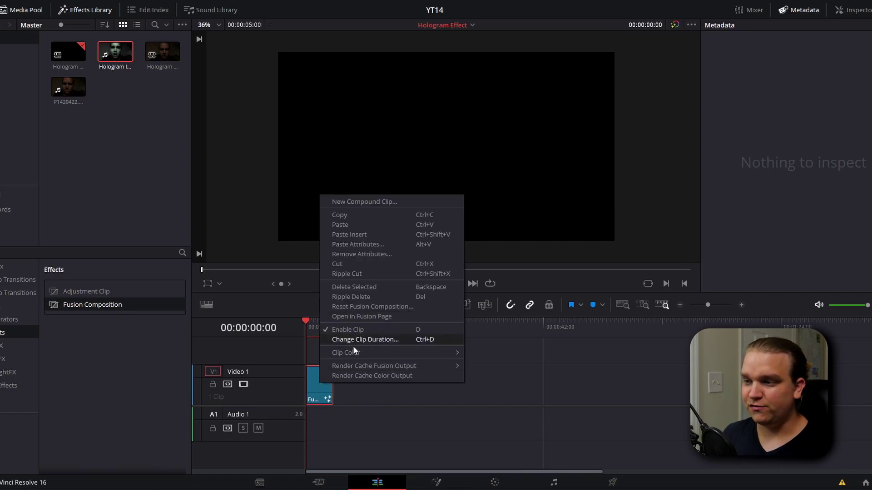
left_click(354, 336)
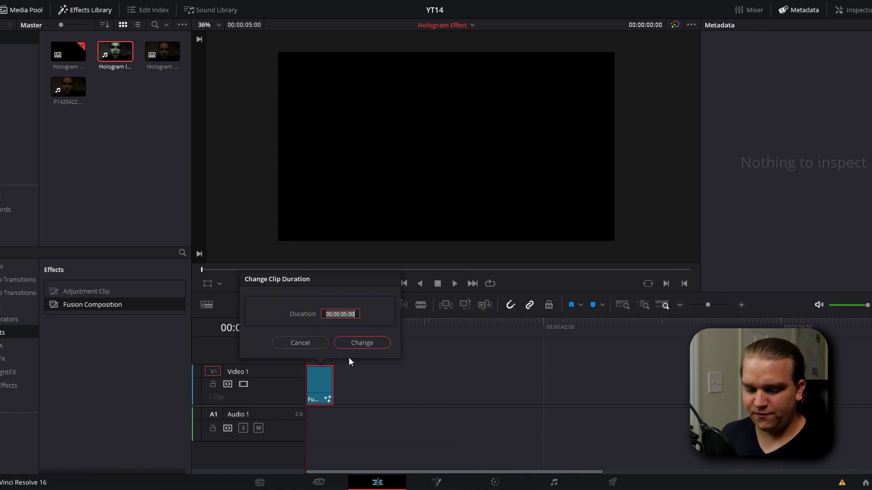
type("5400")
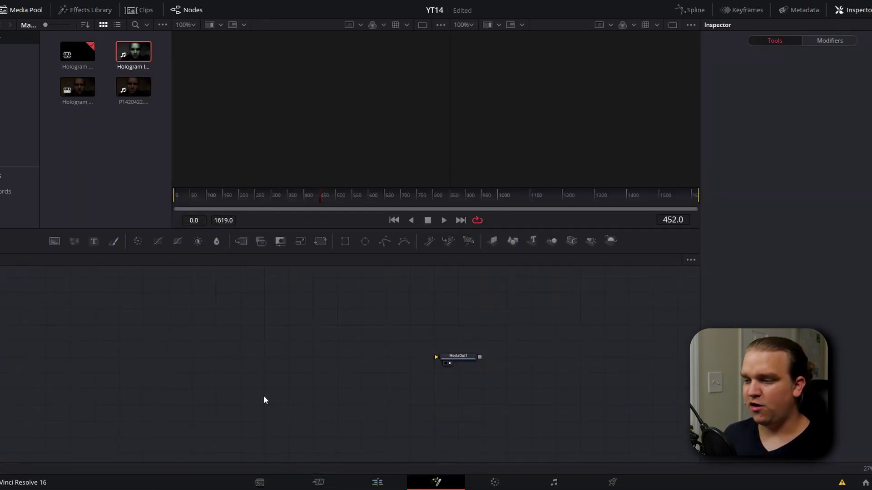
left_click(558, 358)
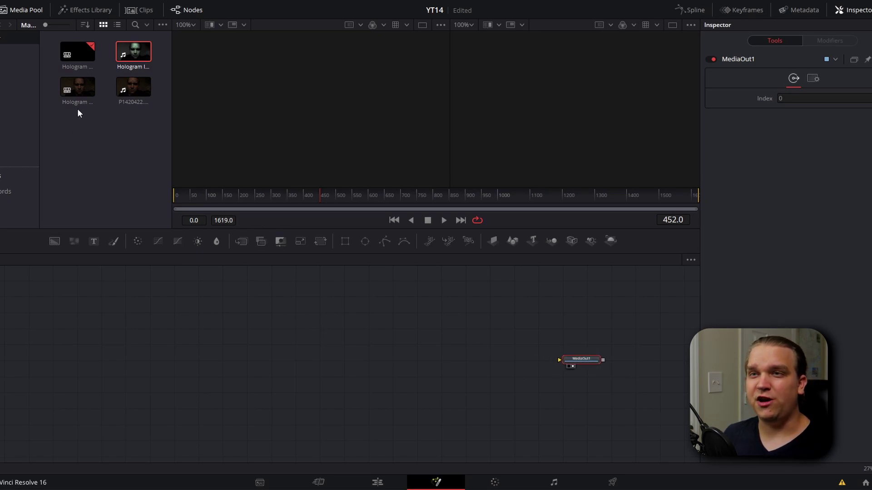
Add the face clip to the node graph and show it in the left viewer
left_click_drag(131, 53, 123, 362)
key("1")
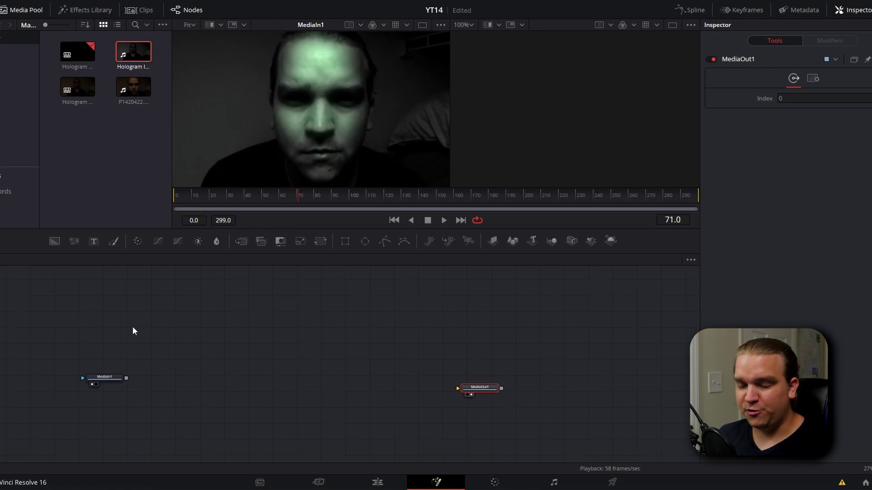
left_click(184, 369)
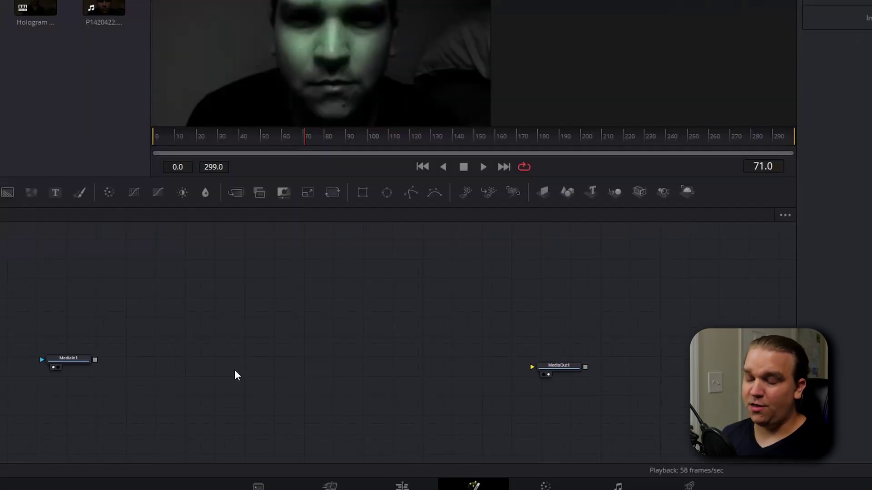
Add pImageEmitter, pCustom and pRender nodes, with pRender1 connected after pCustom1
key("shift+space")
type("pimag")
key("Return")
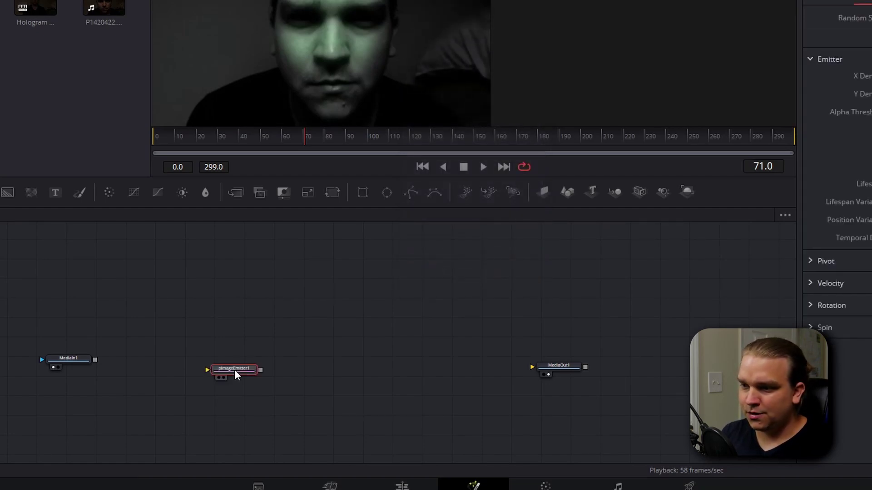
key("shift+space")
type("pcust")
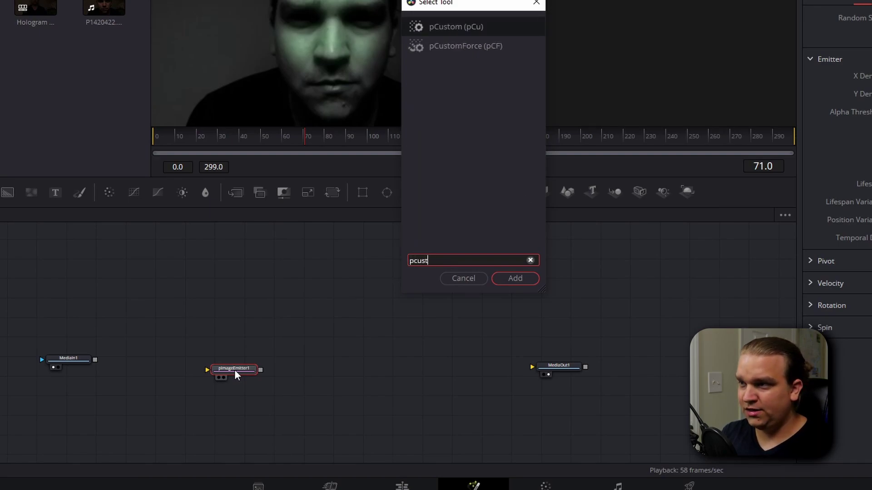
key("Return")
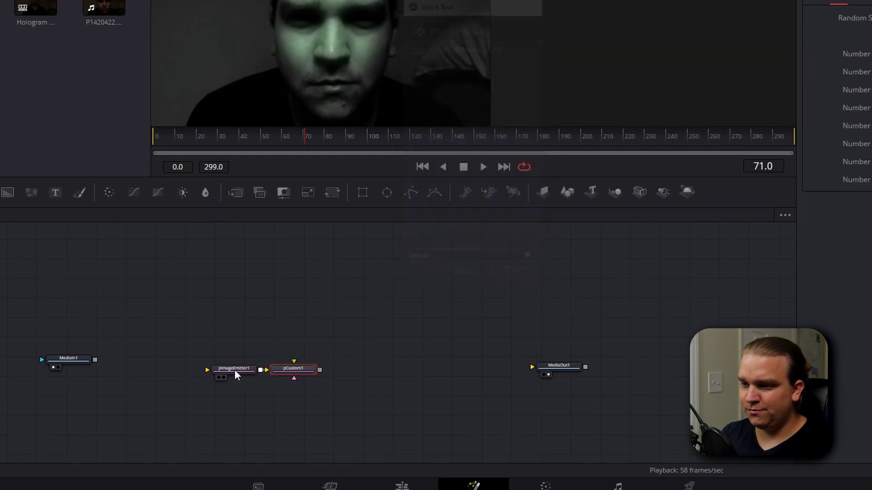
key("shift+space")
type("pem")
key("BackSpace")
key("BackSpace")
key("BackSpace")
type("pre")
key("Return")
left_click_drag(382, 377, 355, 374)
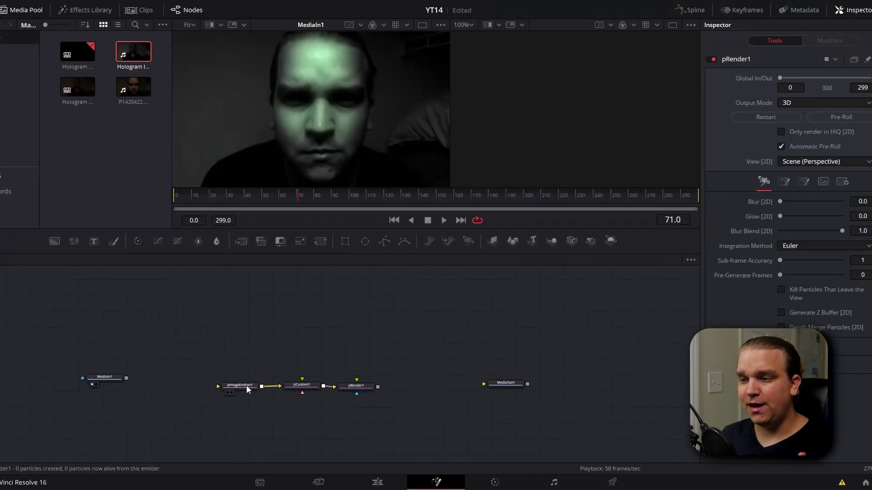
Set pImageEmitter1's X and Y Density to 0.3
left_click(240, 386)
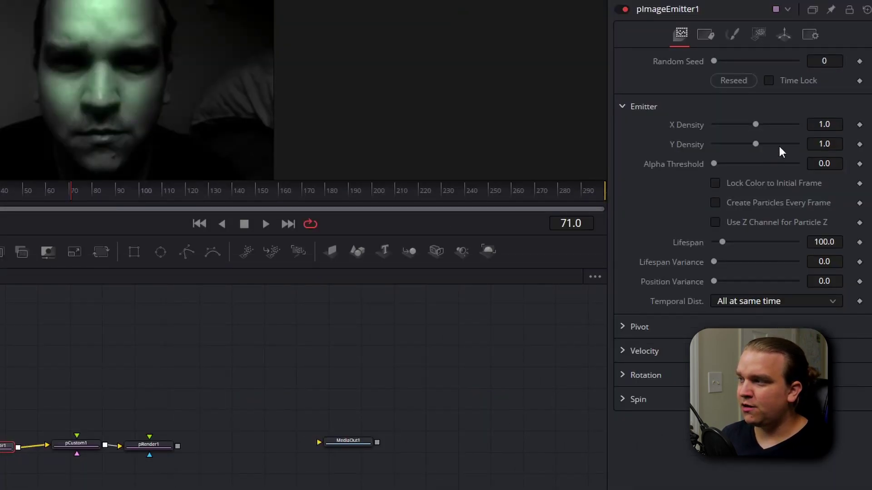
left_click_drag(823, 119, 823, 128)
key("BackSpace")
key("BackSpace")
key("BackSpace")
key("BackSpace")
key("BackSpace")
type("0.3")
key("Tab")
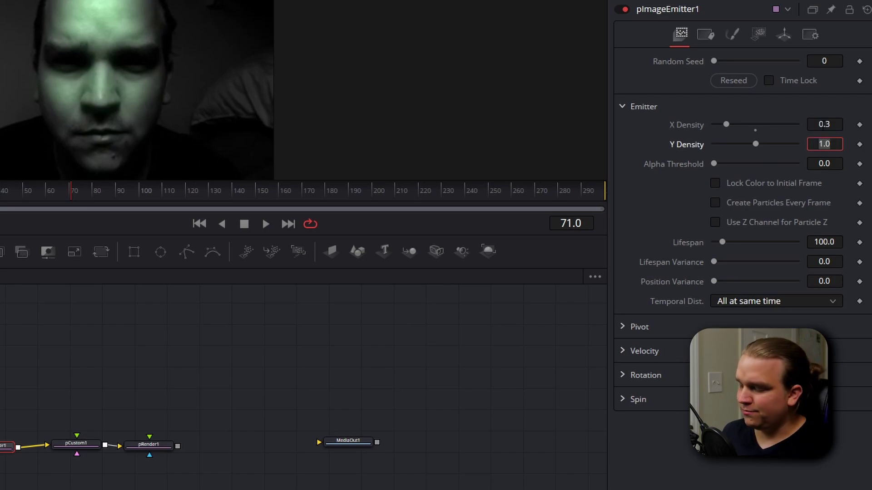
type("0.3")
key("Tab")
left_click(655, 145)
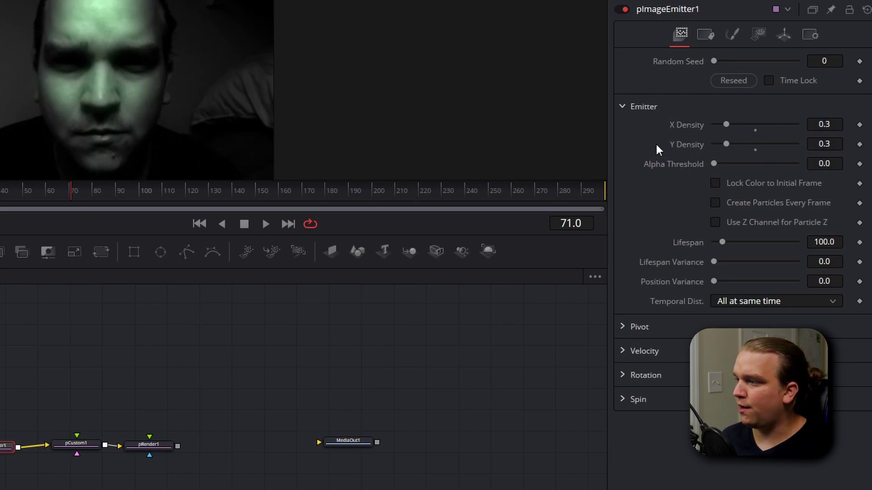
Make the particles Blob style with a Size of 0.01
left_click(735, 34)
left_click(732, 80)
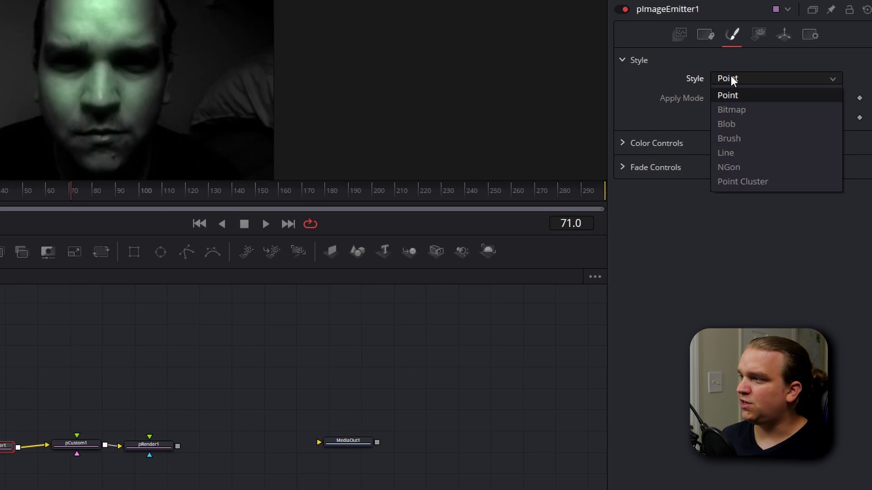
left_click(743, 126)
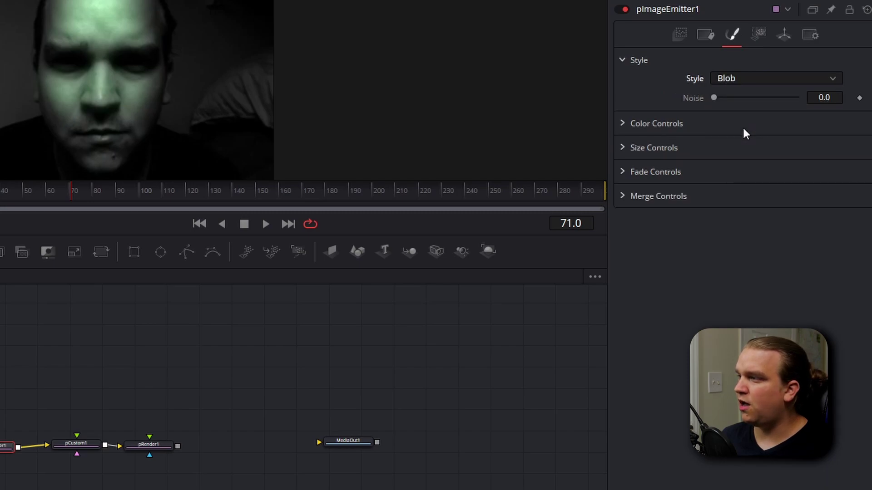
left_click(623, 148)
scroll(824, 170, "down", 2)
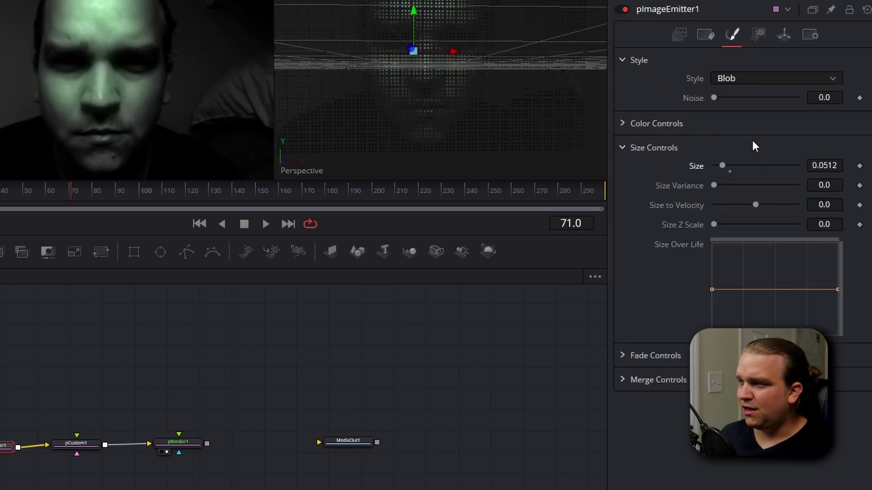
left_click(825, 166)
key("BackSpace")
type("0.01")
key("Tab")
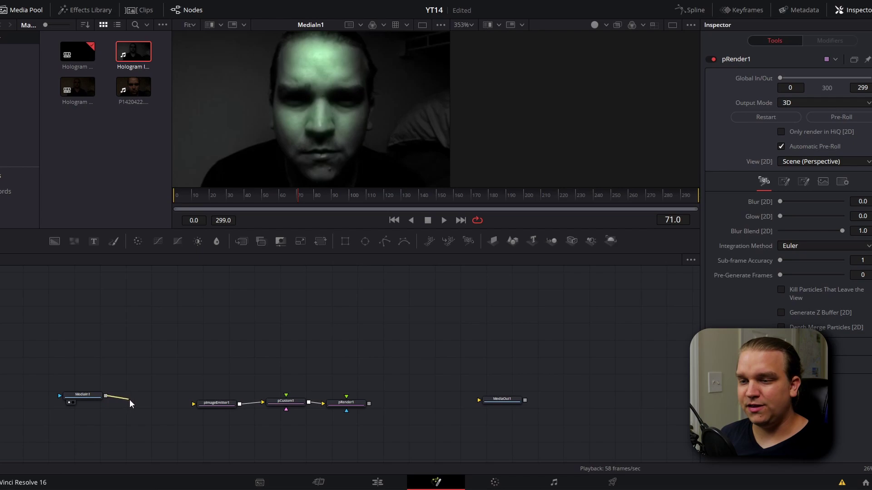
Feed MediaIn1 into pImageEmitter1, view pRender1 in the right viewer, and orbit the point-cloud face
left_click_drag(132, 399, 212, 404)
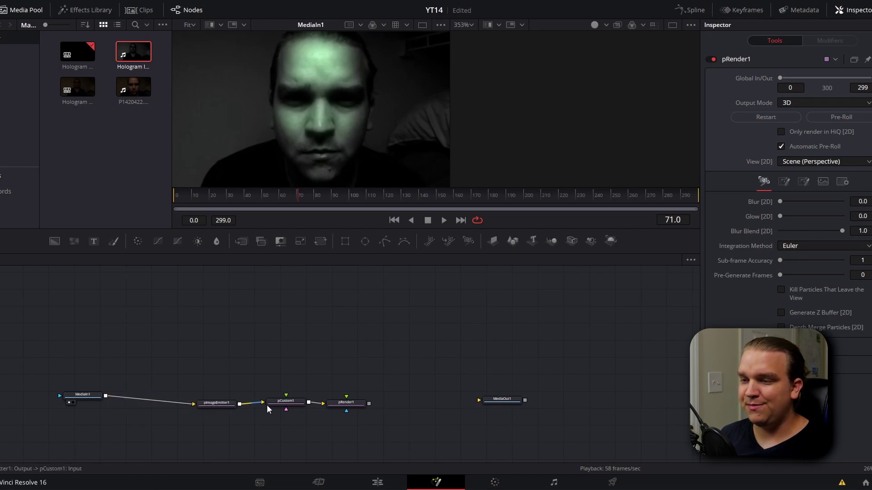
left_click(343, 403)
key("2")
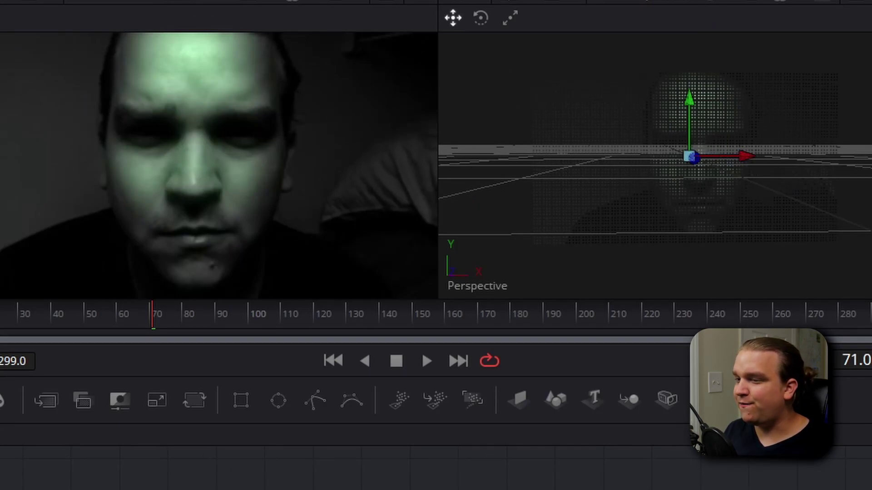
left_click(576, 203)
left_click_drag(576, 204, 626, 247)
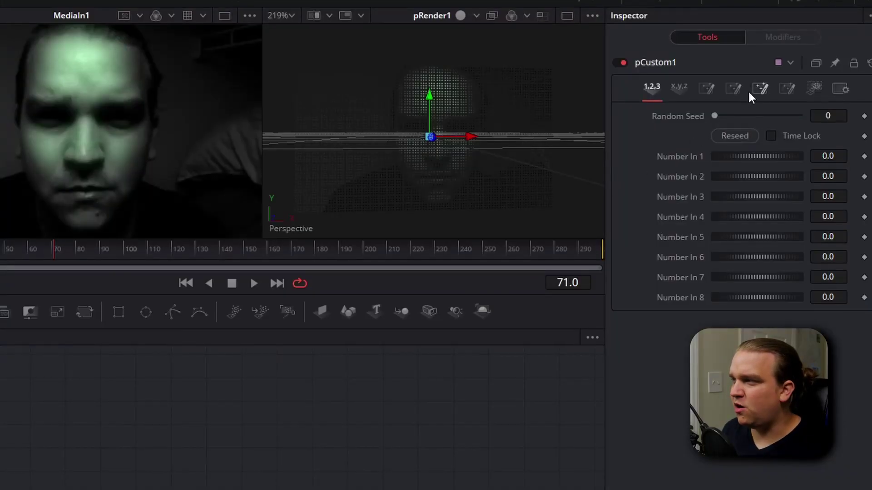
Replace pCustom1's Position Z expression with g and check the depth in the 3D view
left_click(757, 90)
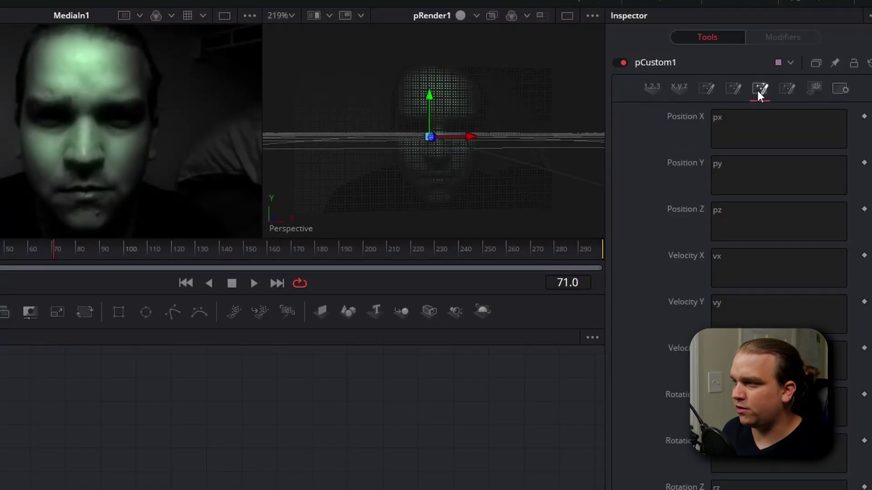
scroll(657, 280, "down", 10)
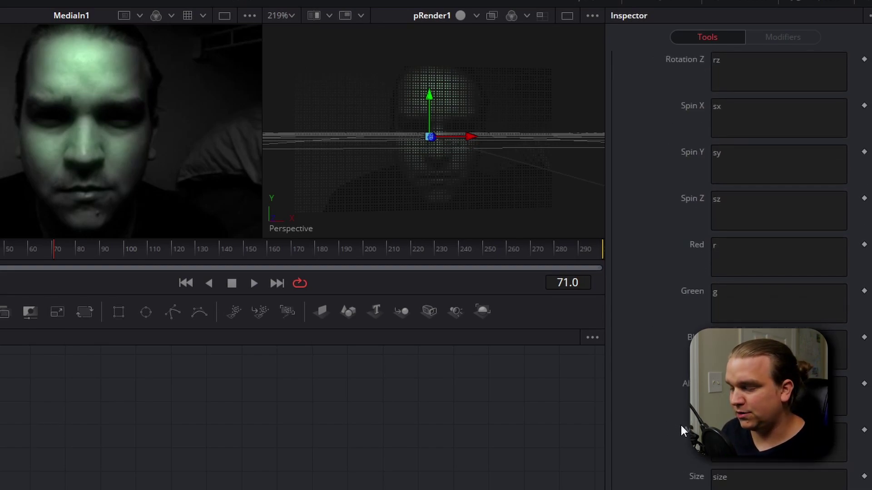
scroll(674, 182, "up", 10)
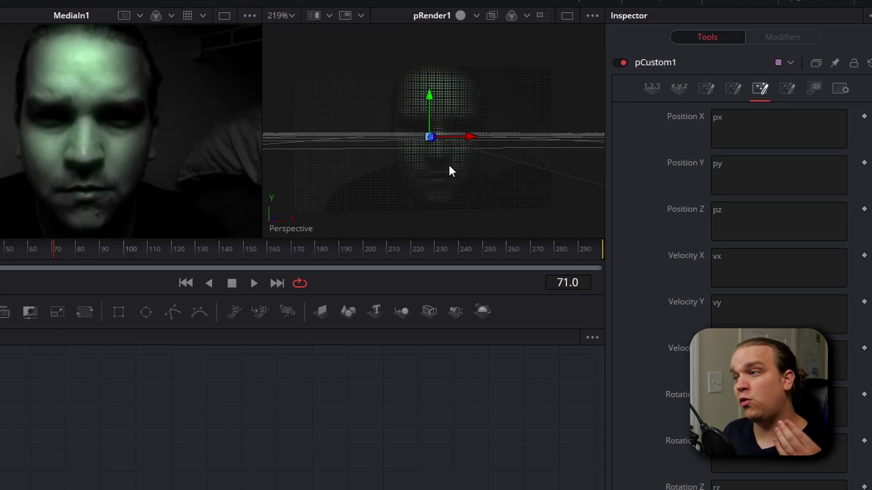
scroll(447, 163, "down", 2)
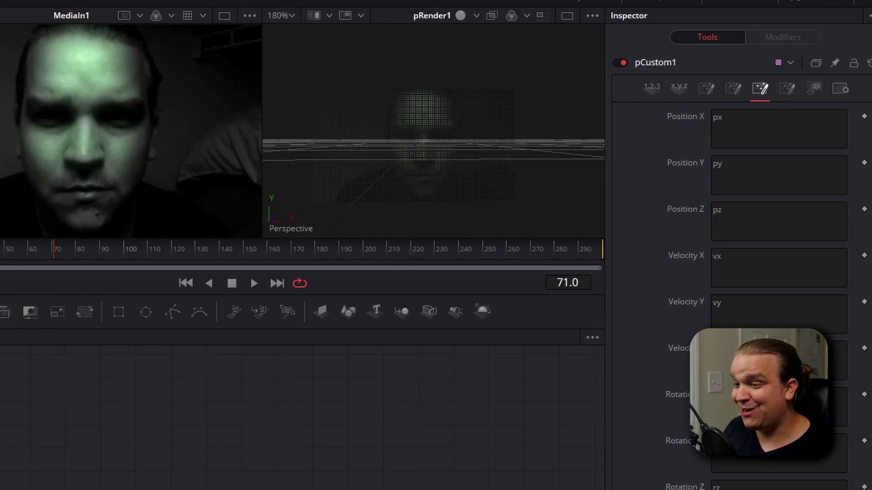
left_click(792, 212)
key("ctrl+a")
key("BackSpace")
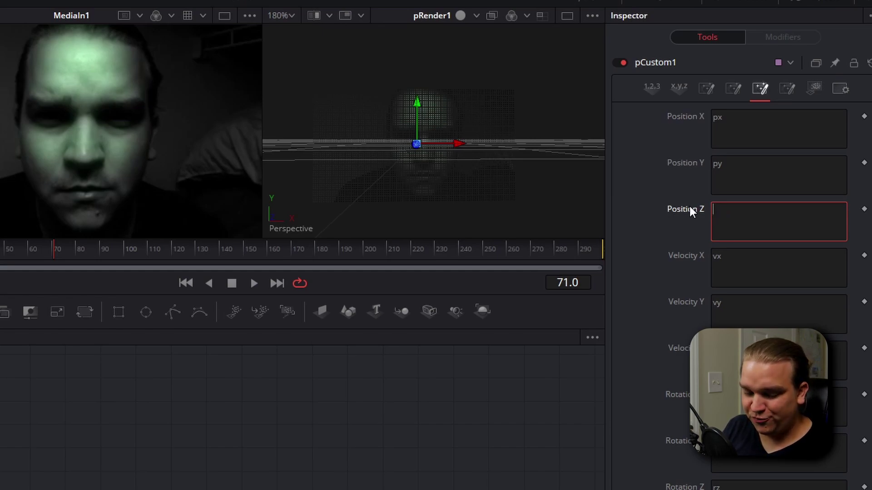
type("g")
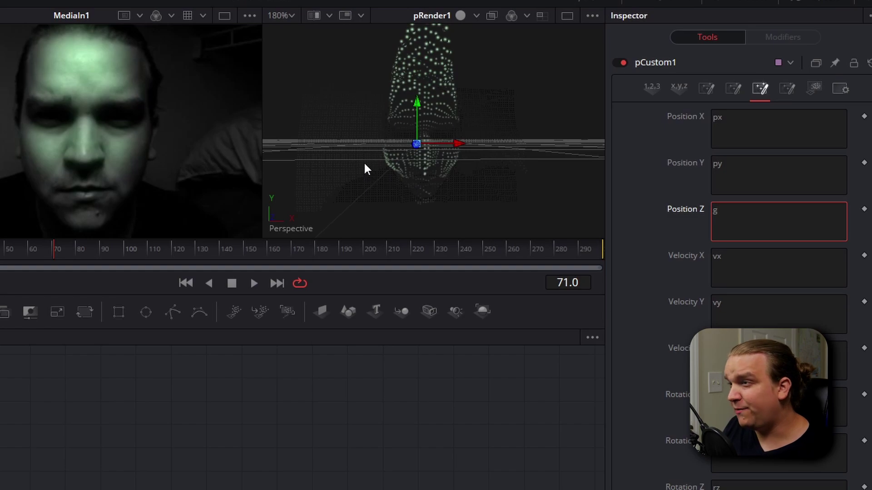
left_click(372, 140)
scroll(372, 140, "down", 2)
left_click_drag(372, 141, 383, 162)
scroll(436, 169, "up", 2)
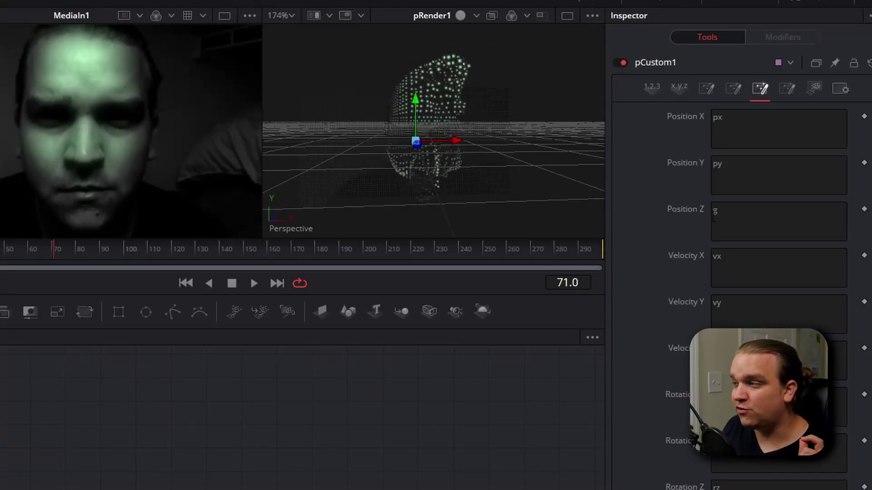
Change the Position Z expression to r/2 and apply it
left_click(721, 218)
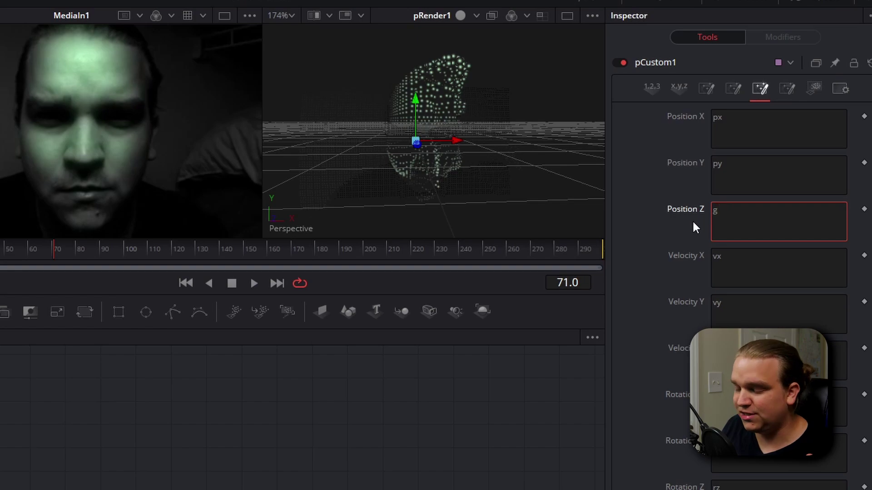
key("BackSpace")
type("r")
left_click(652, 242)
left_click_drag(443, 165, 392, 165)
scroll(391, 165, "up", 3)
left_click(730, 217)
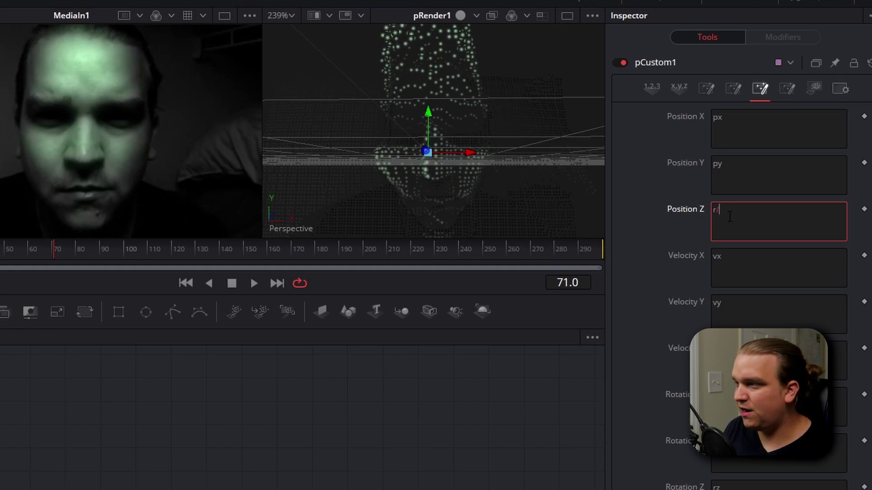
left_click(615, 200)
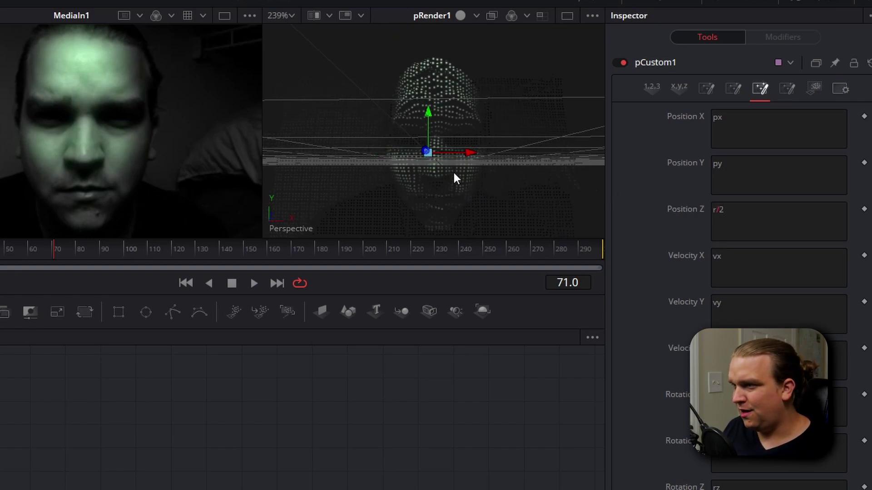
Orbit around the face to inspect its depth, then move to frame 103
left_click_drag(356, 128, 76, 137)
left_click_drag(396, 196, 406, 153)
right_click(406, 153)
left_click(342, 181)
left_click_drag(80, 265, 133, 267)
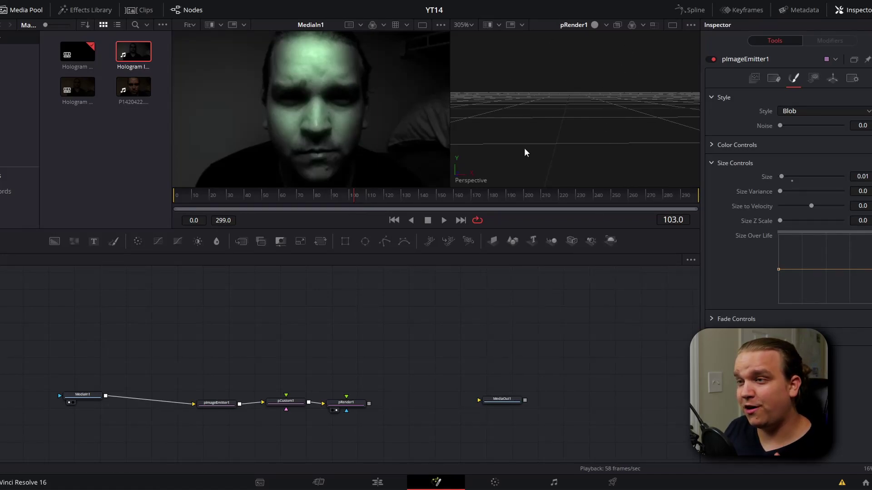
Select pImageEmitter1 and begin editing its particle Lifespan value
left_click(215, 405)
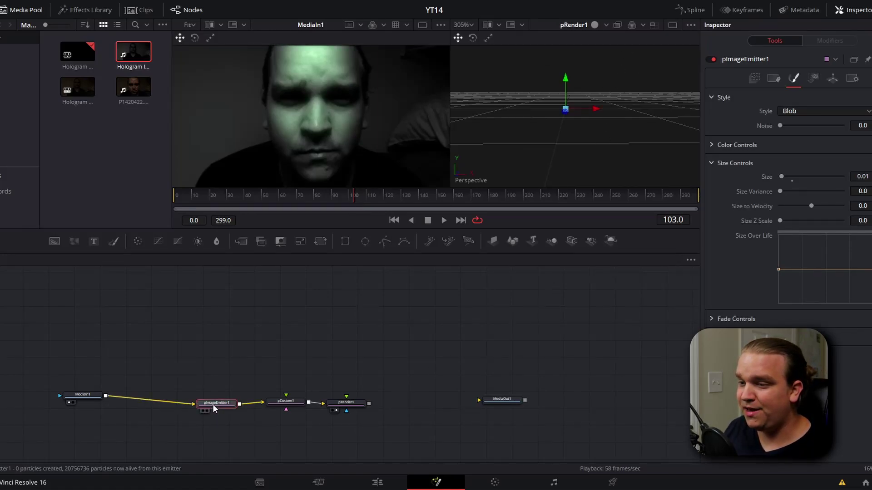
left_click(754, 78)
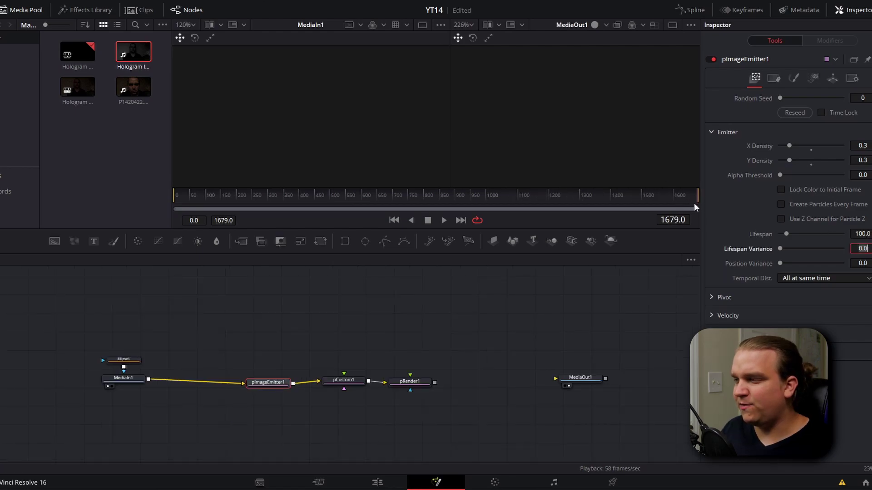
left_click(861, 234)
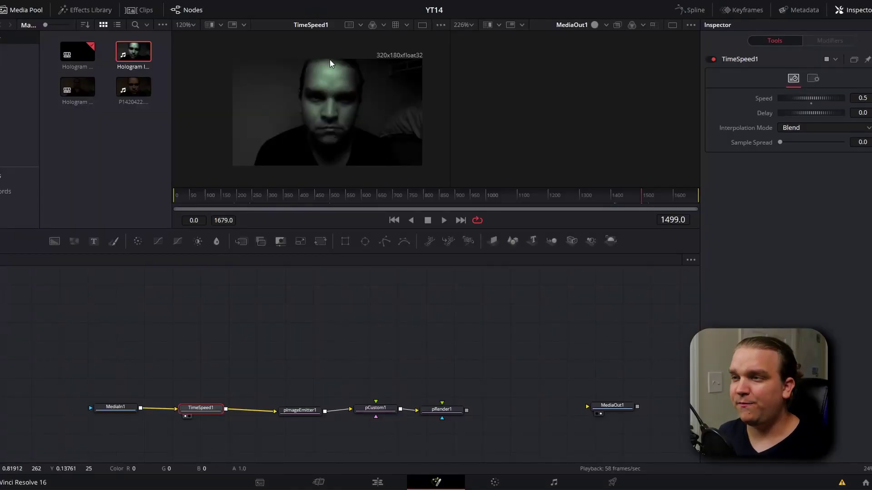
Mask MediaIn1 with a widened, soft-edged ellipse around the face, then view pRender1 in the viewer
left_click(111, 411)
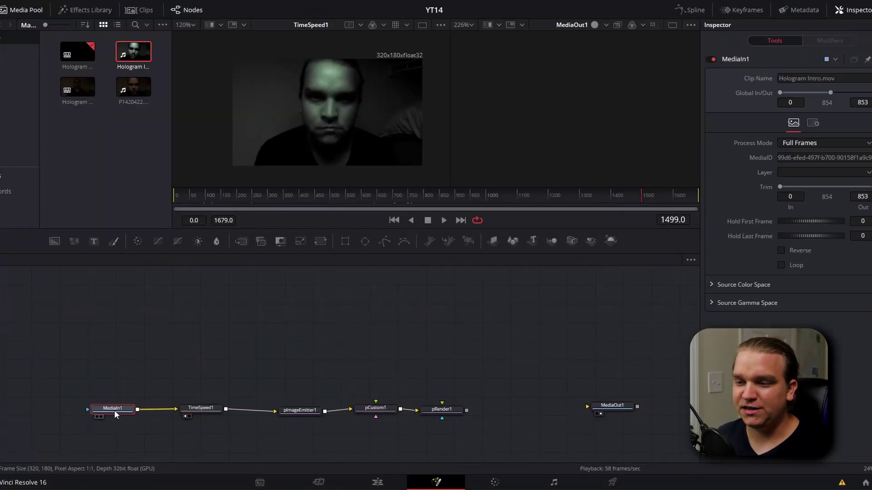
left_click(365, 242)
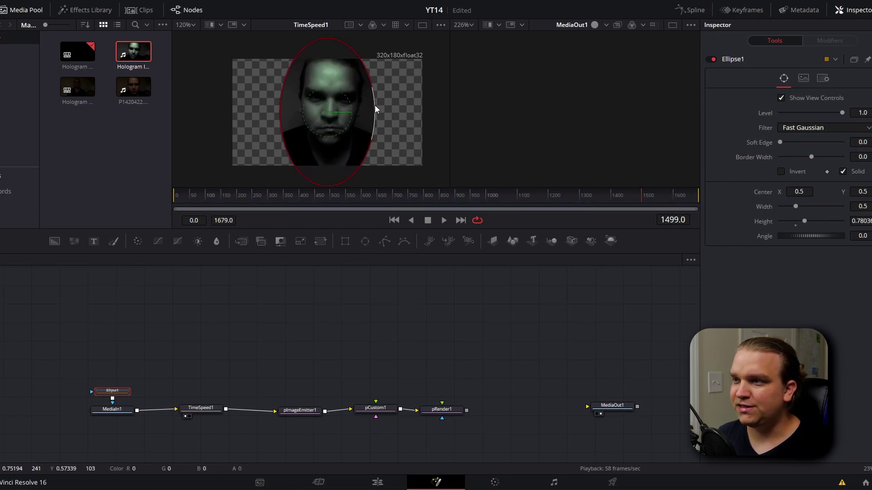
left_click_drag(375, 109, 392, 108)
left_click_drag(345, 195, 525, 195)
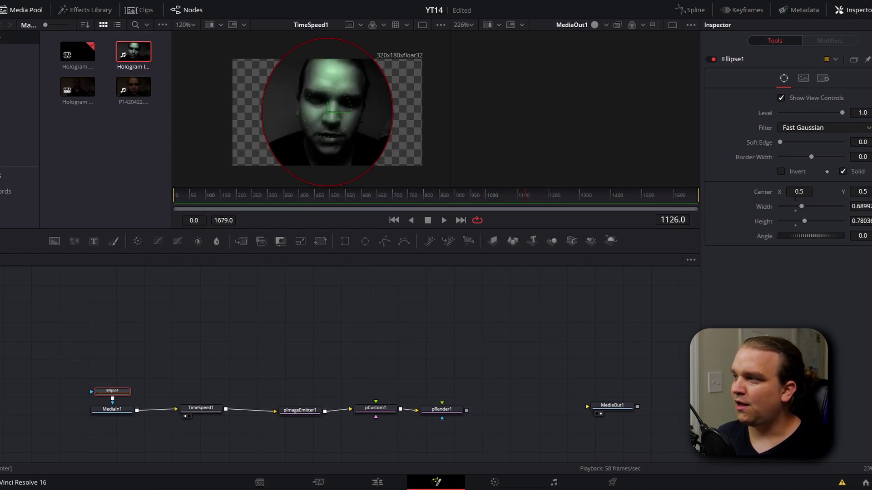
left_click_drag(781, 142, 820, 139)
left_click(442, 410)
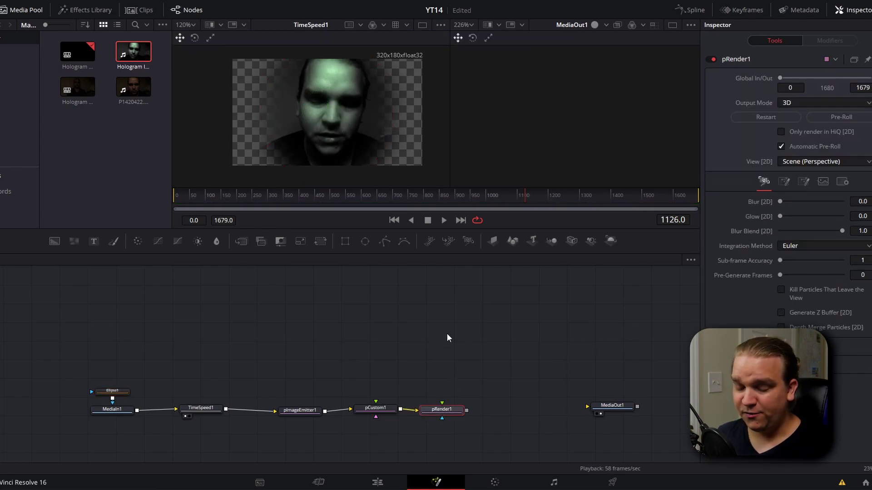
key("2")
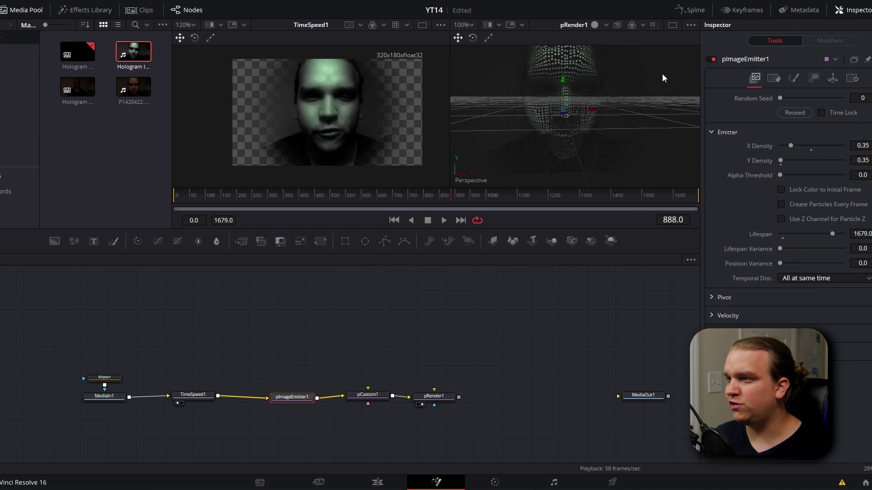
Tidy the node graph by nudging the pRender1 node into place
scroll(486, 295, "down", 1)
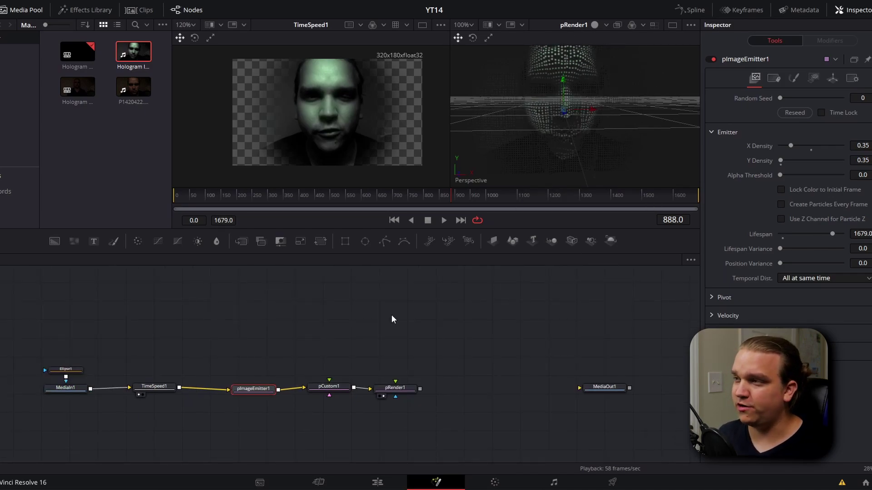
left_click_drag(413, 397, 485, 394)
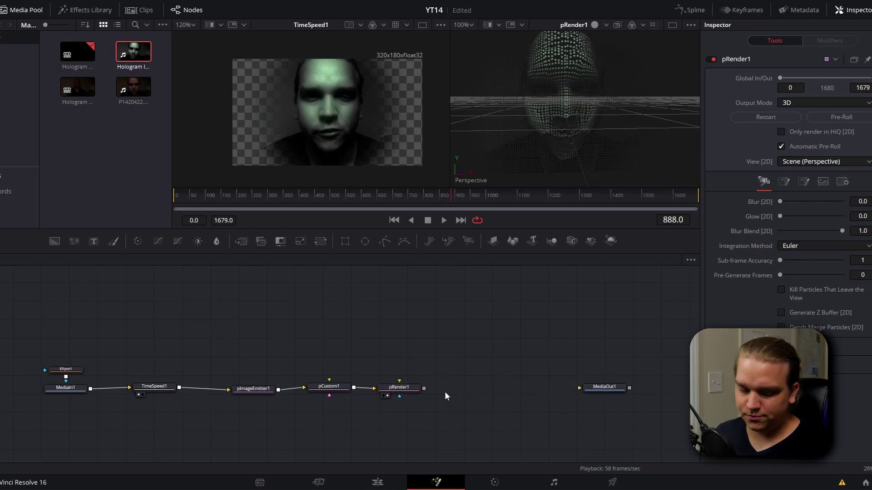
Search 'rend' to add a node, delete the accidentally added node, and reselect pRender1
key("shift+space")
type("rend")
key("Return")
left_click(406, 390)
left_click(466, 393)
key("Delete")
left_click(408, 388)
Add a Renderer 3D node after pRender1 by searching 'ren'
key("shift+space")
type("time")
key("BackSpace")
key("BackSpace")
key("BackSpace")
key("BackSpace")
type("ren")
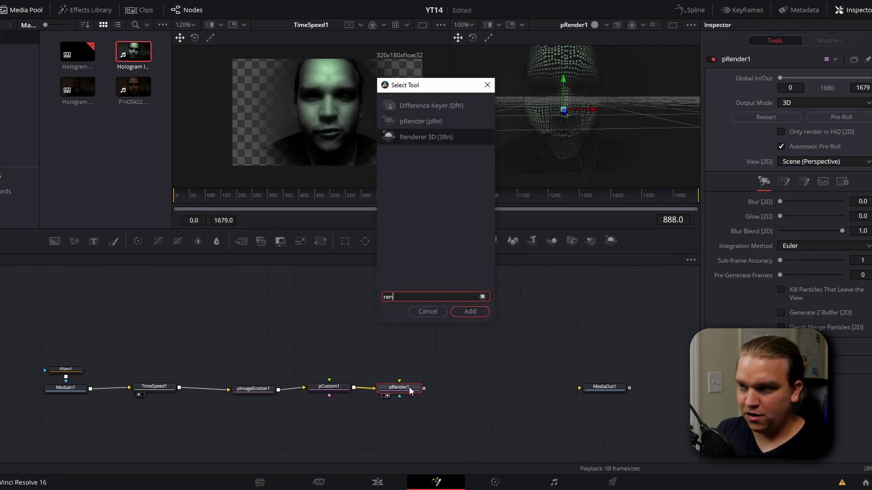
key("Return")
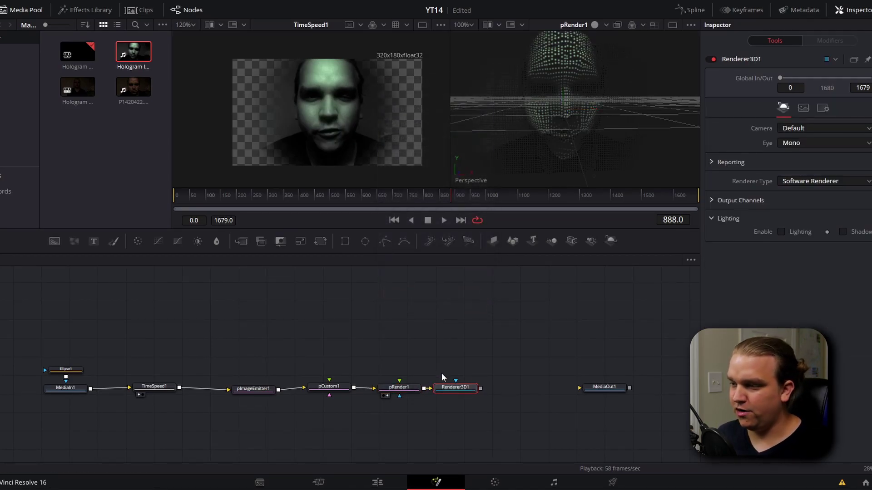
Connect Renderer3D1 to MediaOut1, view the final output, and tidy the node layout
left_click_drag(454, 388, 601, 387)
left_click(608, 390)
key("2")
scroll(566, 139, "down", 1)
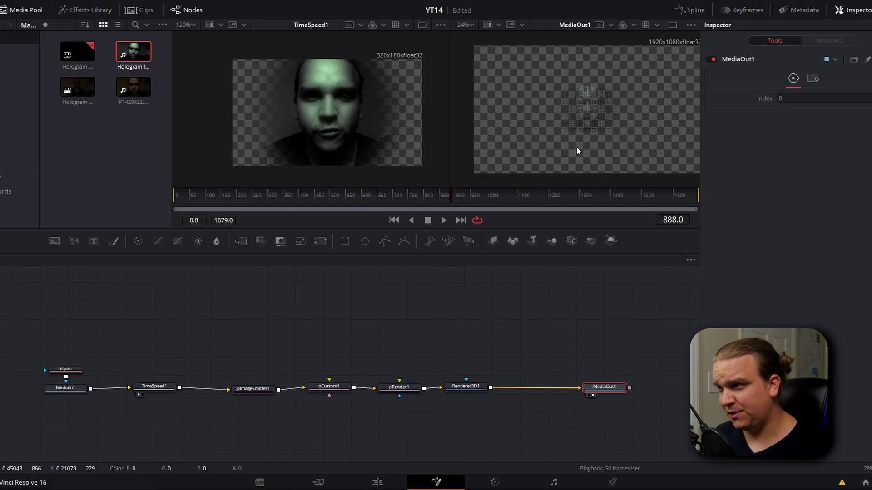
left_click_drag(530, 385, 533, 387)
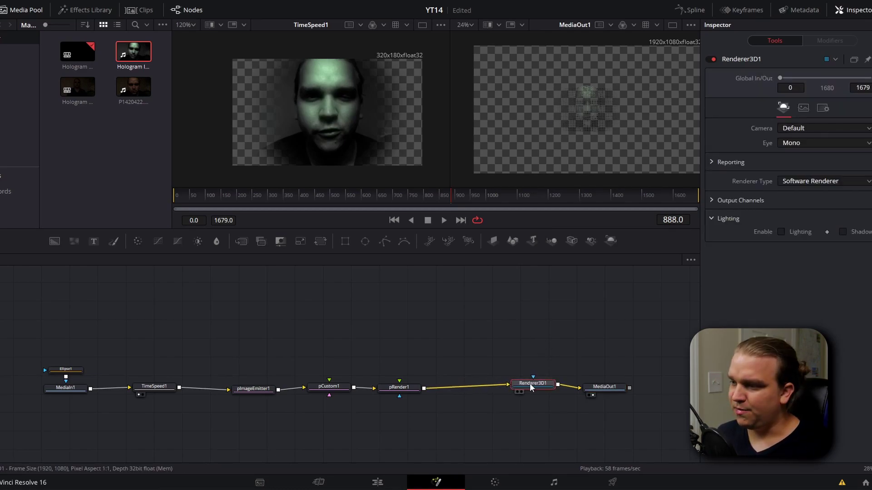
left_click(399, 389)
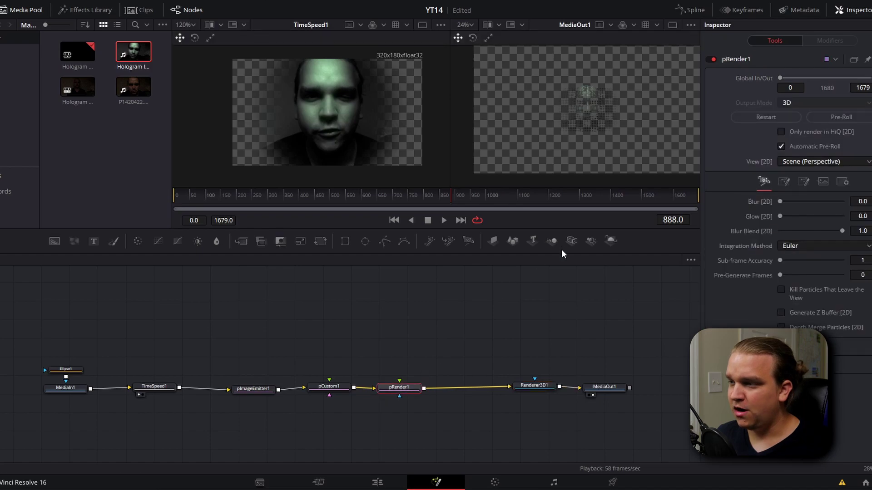
Insert Merge3D1 after pRender1 with Camera3D1 placed above it, and view the 3D scene
left_click(552, 242)
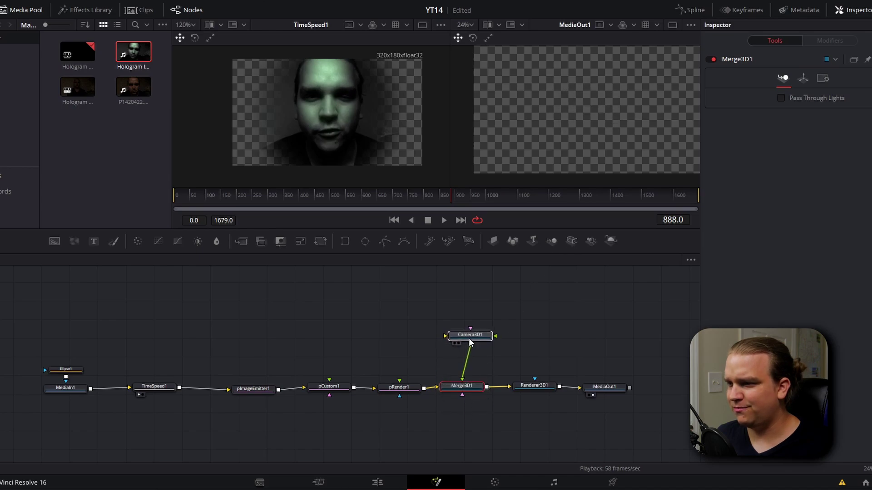
left_click_drag(470, 342, 461, 345)
left_click(471, 389)
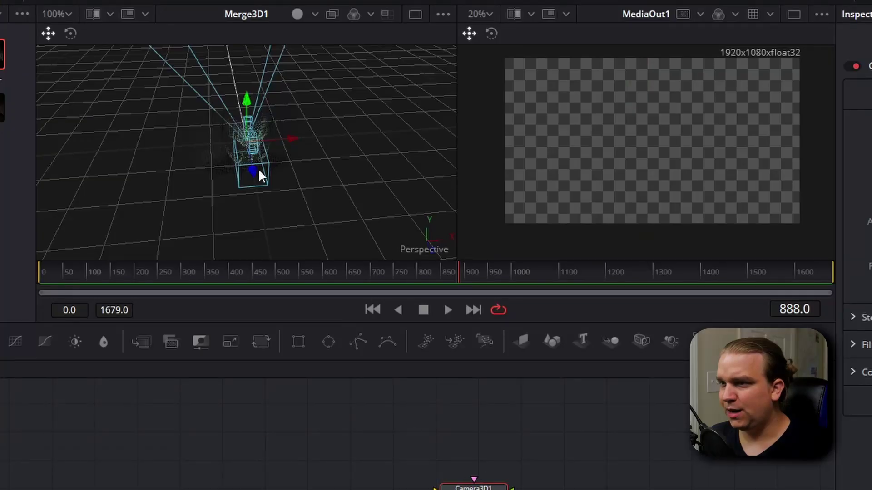
Move the camera back and widen its angle of view to about 60° to frame the face
left_click_drag(253, 168, 275, 217)
left_click_drag(727, 230, 769, 229)
left_click_drag(34, 141, 37, 137)
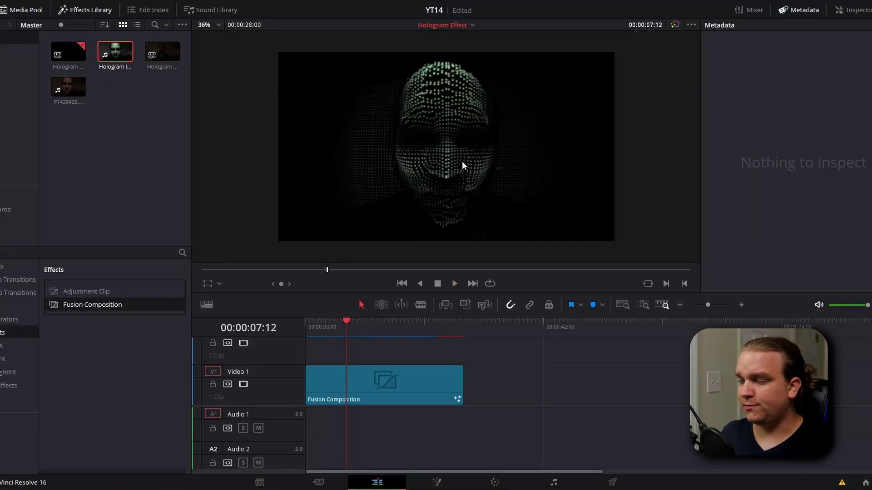
Load Hologram Intro.mov and drop its audio onto Audio 1 at the timeline start
double_click(115, 52)
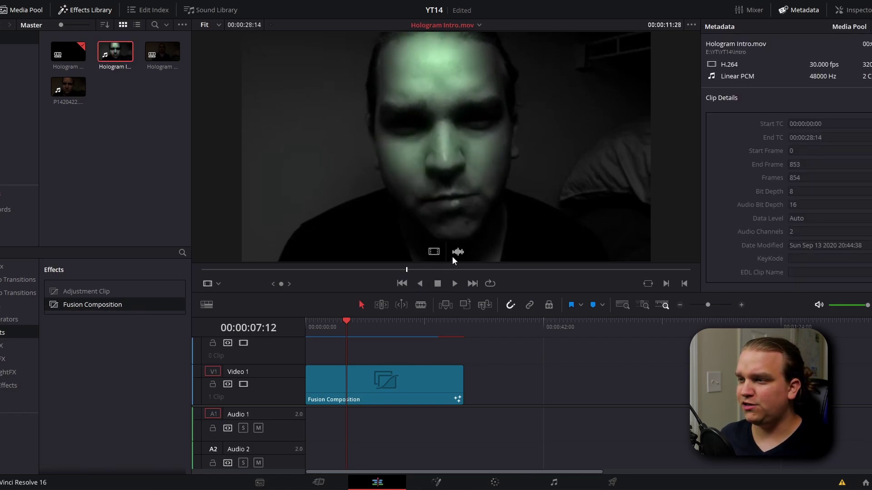
left_click_drag(456, 254, 306, 430)
left_click(321, 329)
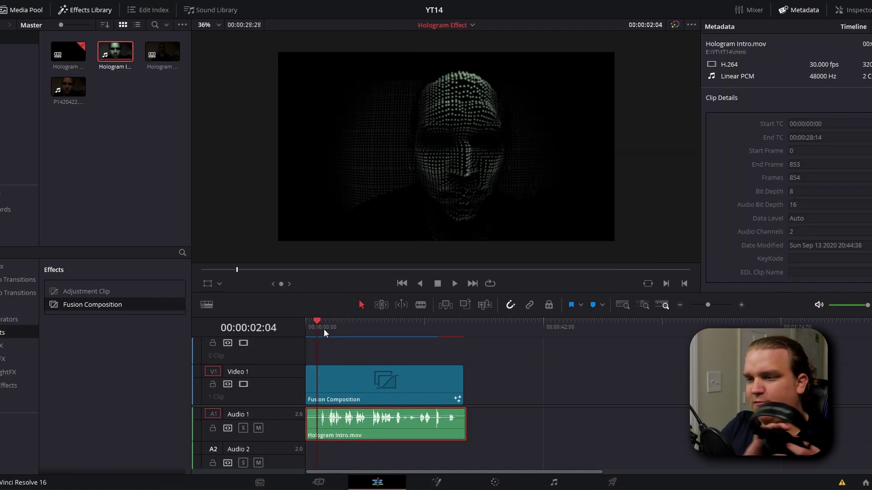